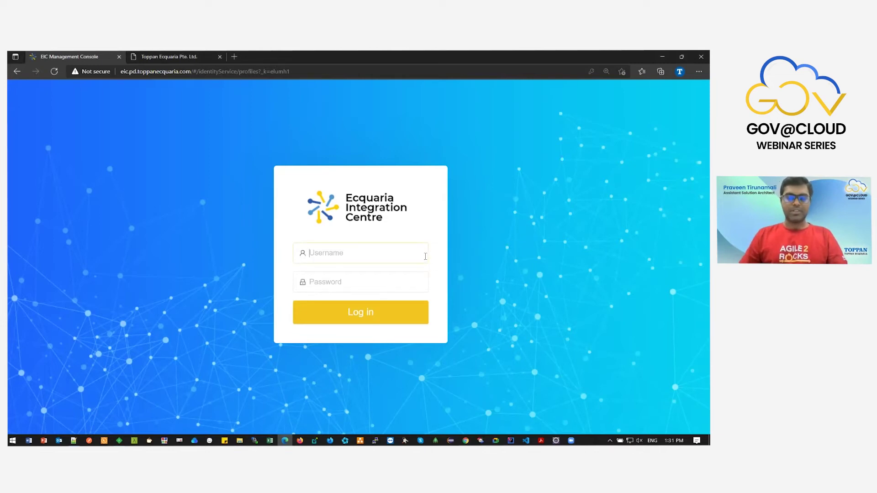
# Log in to the console as admin with the administrator password.
pyautogui.click(453, 248)
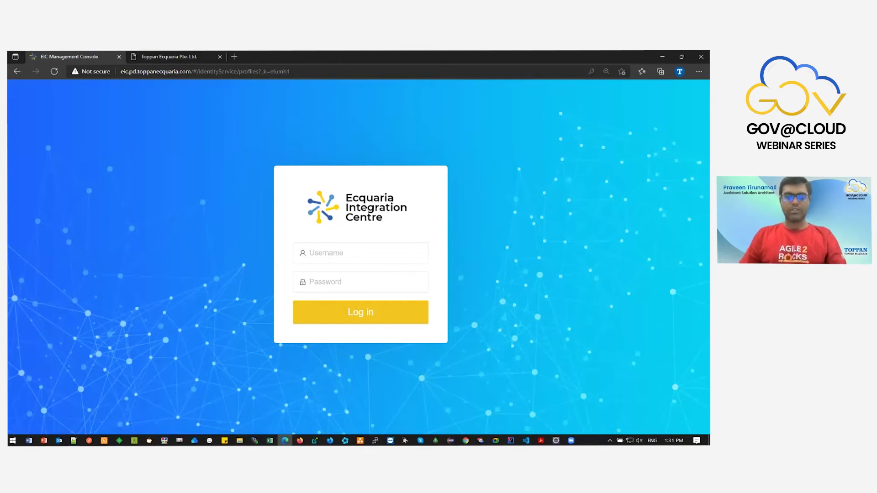
pyautogui.click(388, 259)
pyautogui.write('admin')
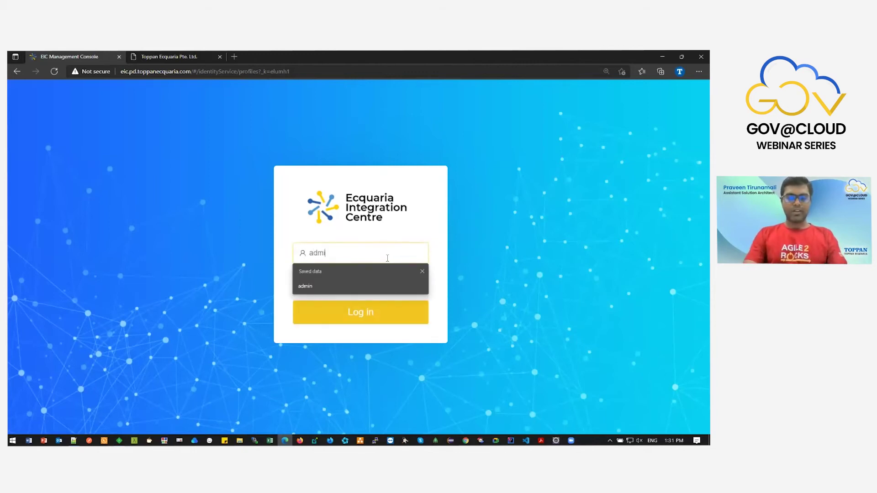
pyautogui.press('Tab')
pyautogui.write('**********')
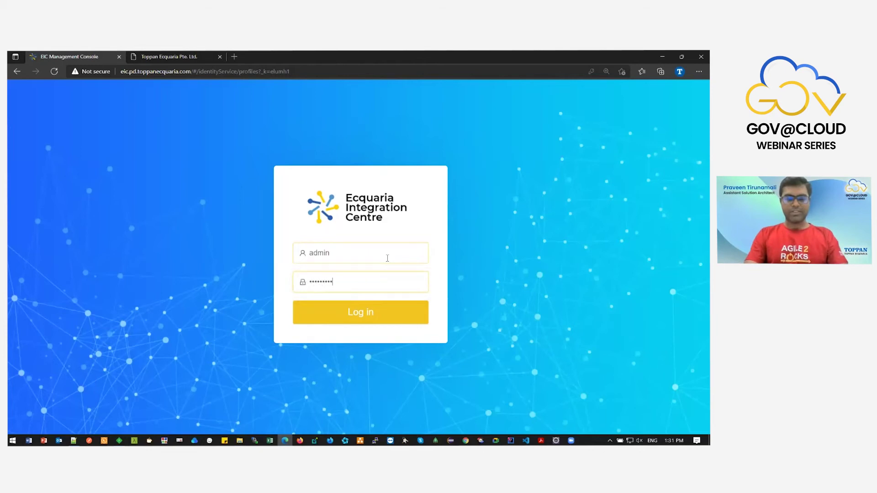
pyautogui.press('Return')
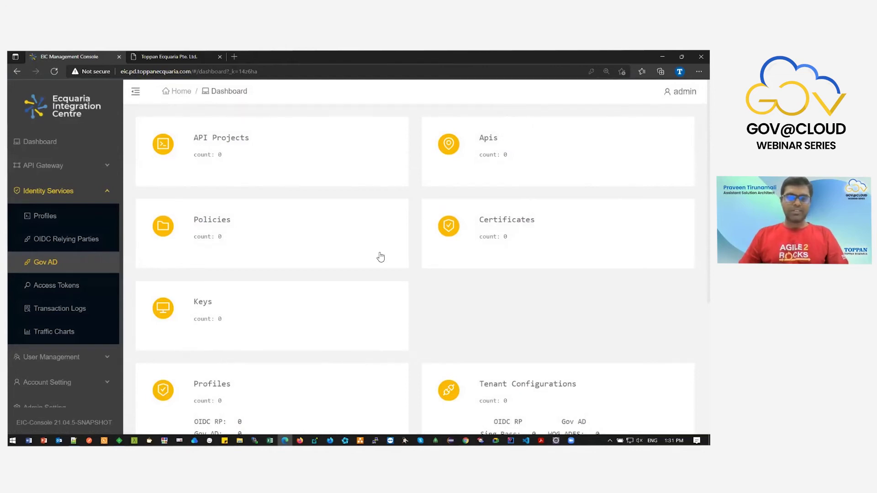
# Review the dashboard counts and the API Gateway pages in the sidebar.
pyautogui.scroll(-5, 381, 257)
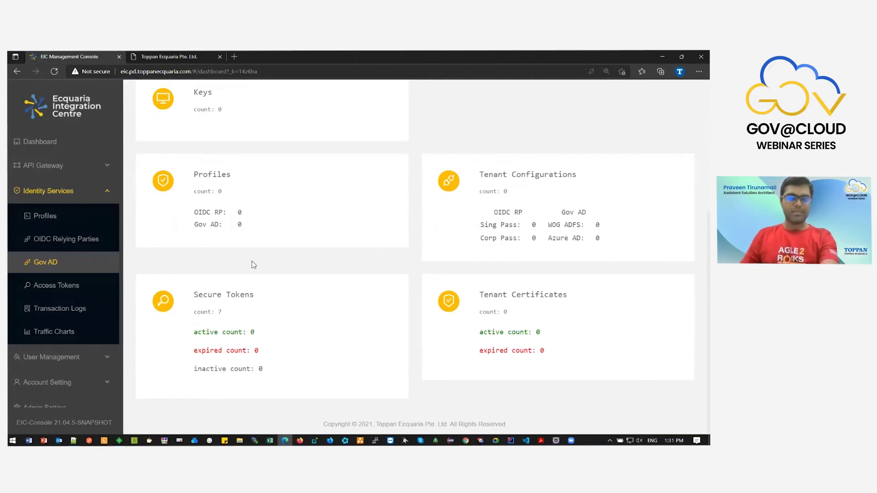
pyautogui.click(85, 192)
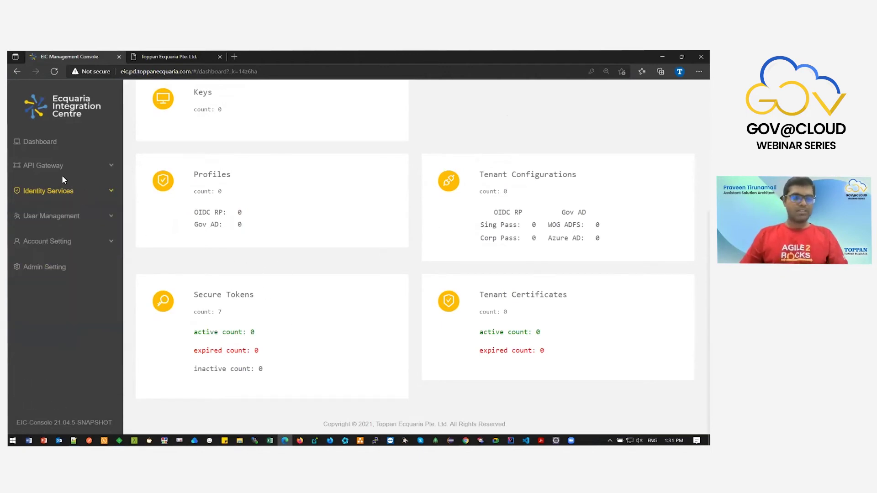
pyautogui.click(90, 172)
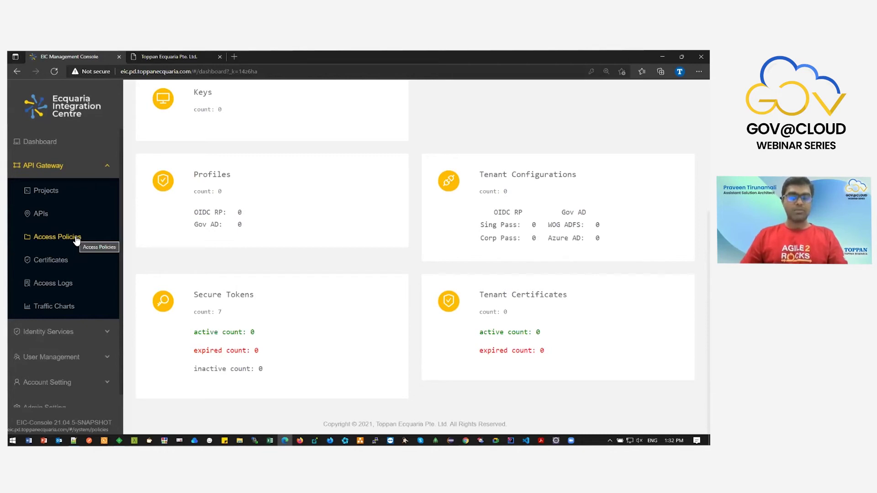
pyautogui.click(92, 172)
pyautogui.click(93, 176)
pyautogui.click(106, 172)
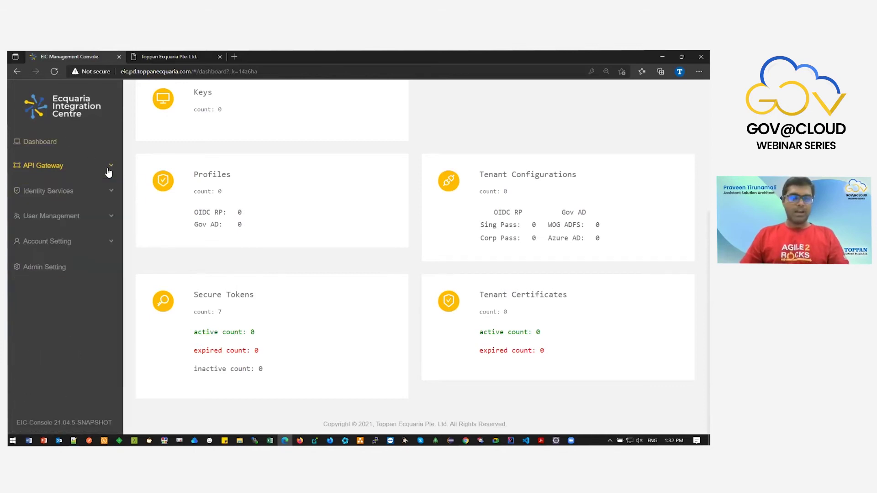
# Go to the Gov AD page under Identity Services.
pyautogui.click(101, 194)
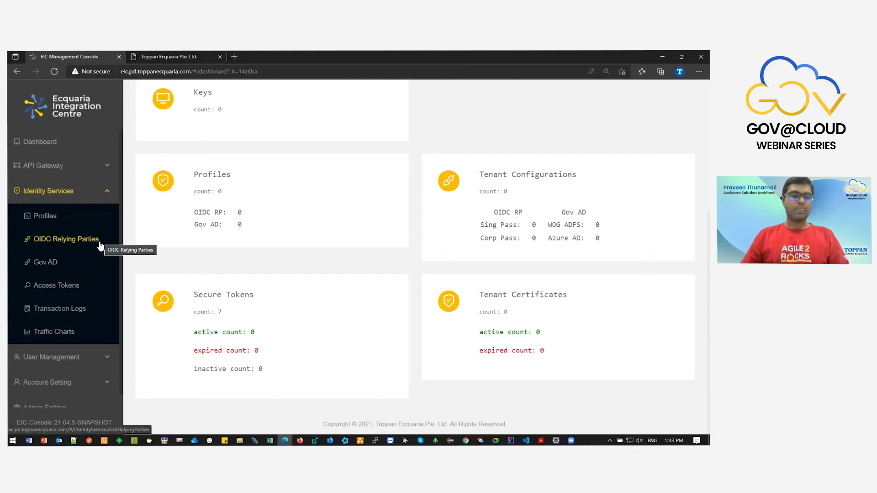
pyautogui.scroll(-1, 78, 267)
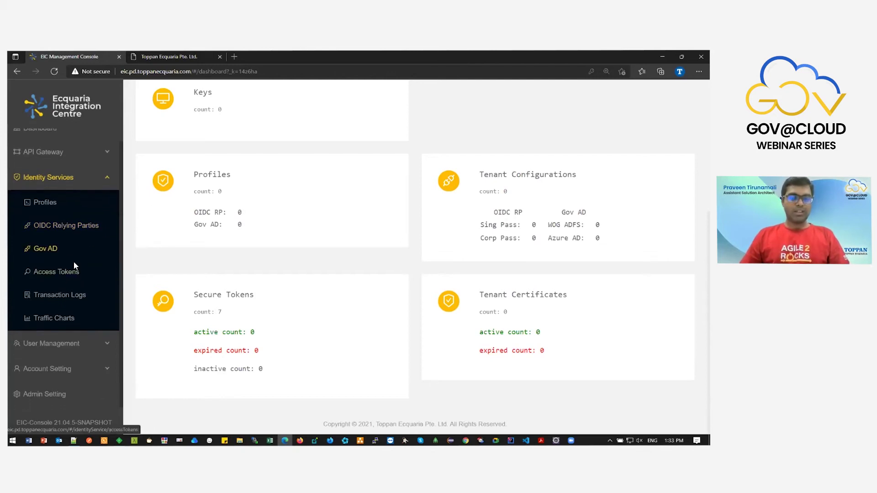
pyautogui.click(64, 254)
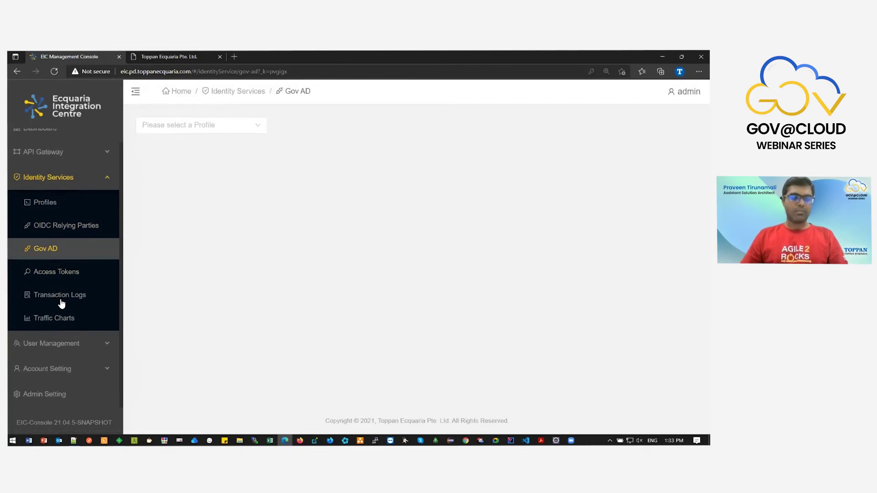
# Open User Management > Users, listing the two active accounts including the system admin.
pyautogui.click(102, 346)
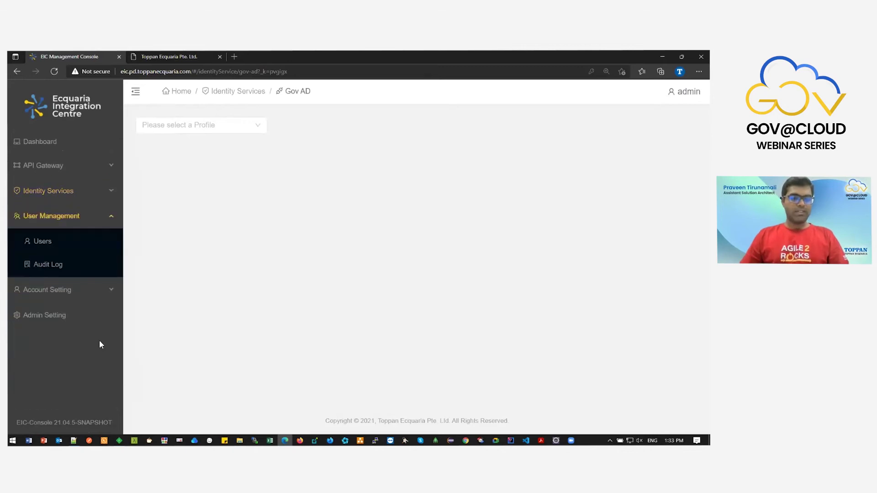
pyautogui.click(97, 294)
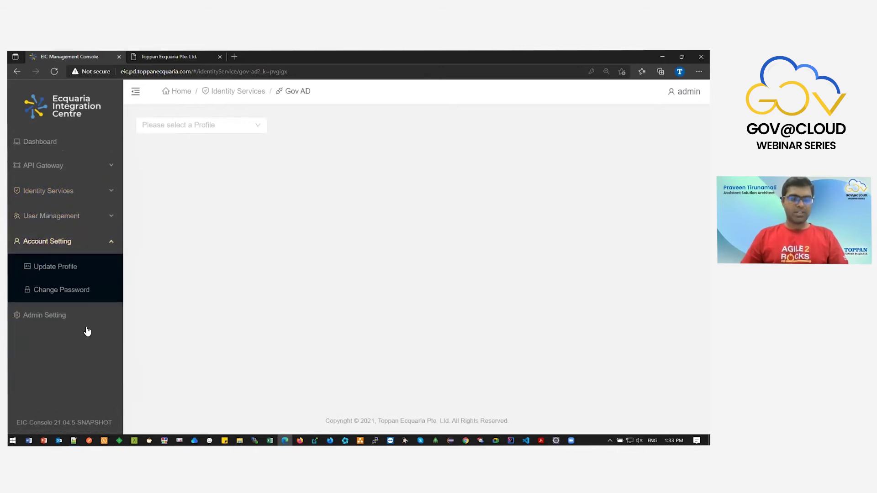
pyautogui.click(85, 322)
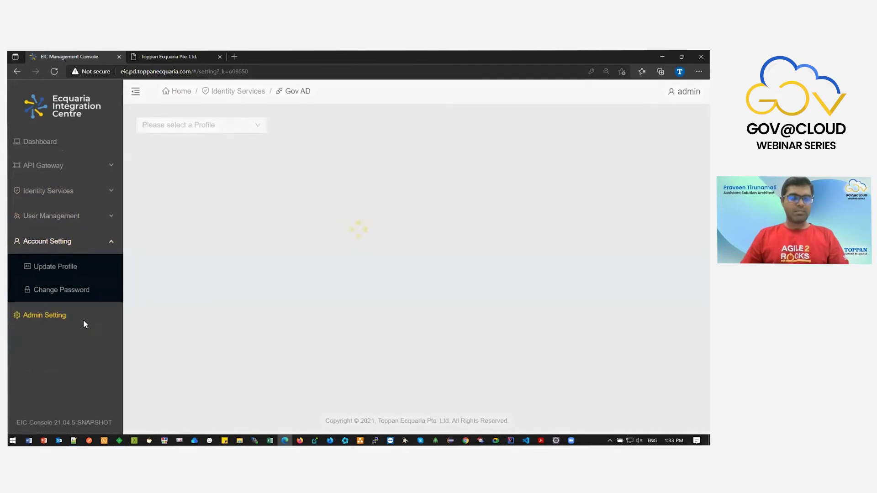
pyautogui.click(81, 221)
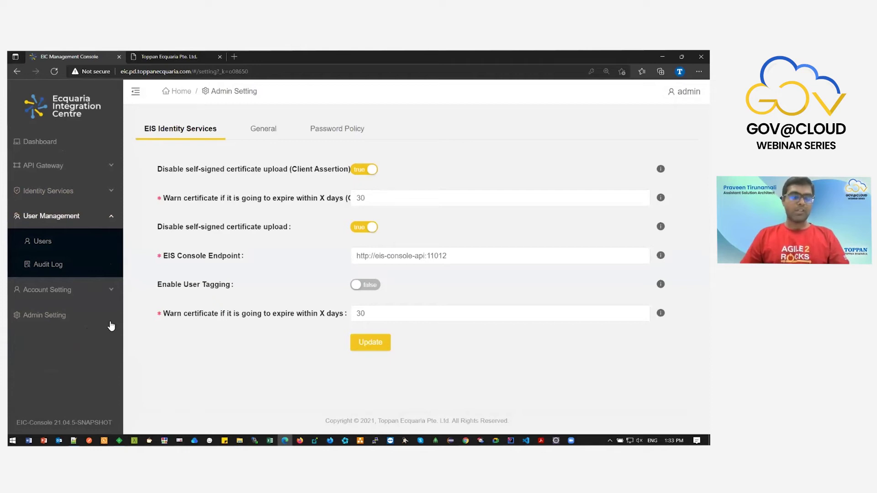
pyautogui.click(97, 247)
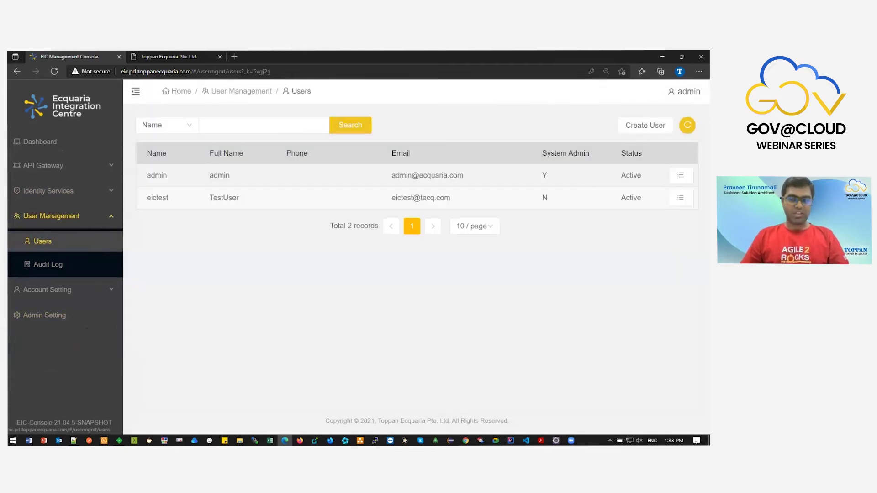
# Preview the Create User form and close it without saving.
pyautogui.click(645, 125)
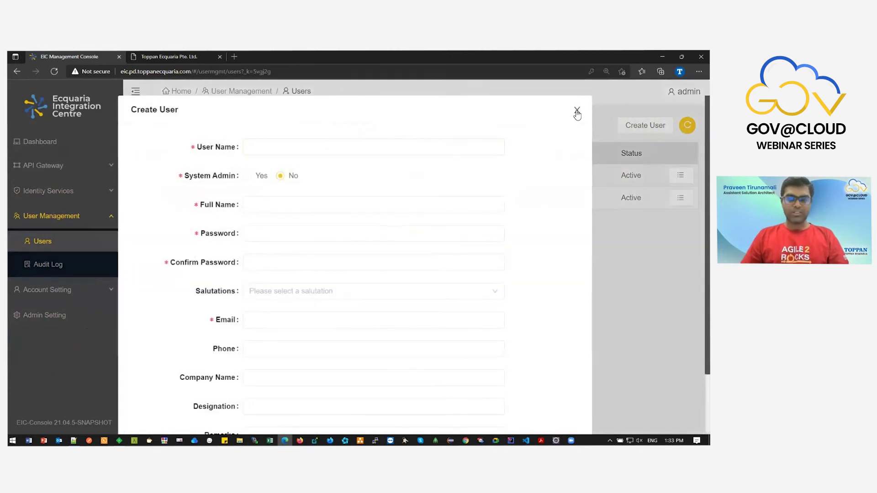
pyautogui.click(577, 112)
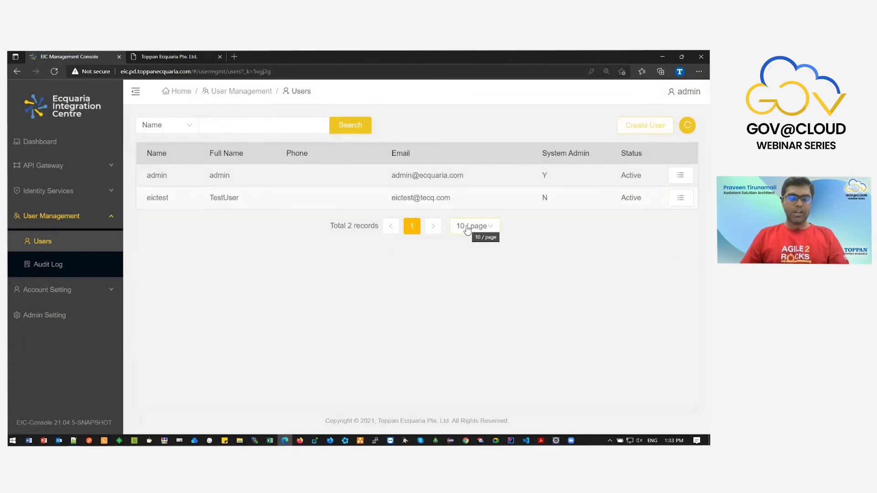
pyautogui.click(56, 167)
pyautogui.click(58, 167)
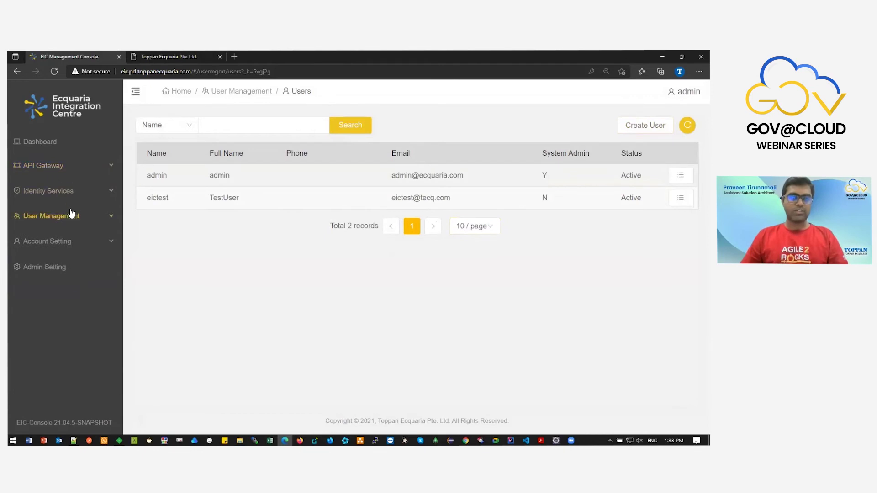
# Show Admin Setting's Password Policy: 300 fail attempts, minimum length 8, 365-day expiry.
pyautogui.click(70, 228)
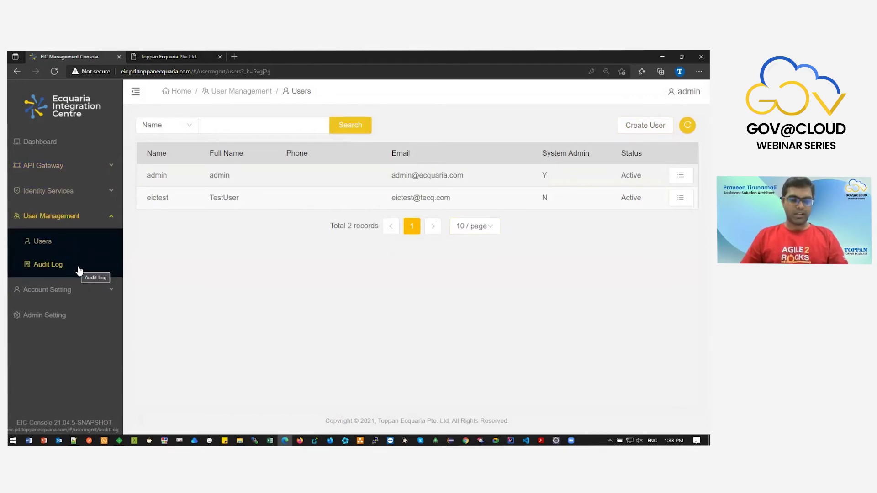
pyautogui.click(78, 292)
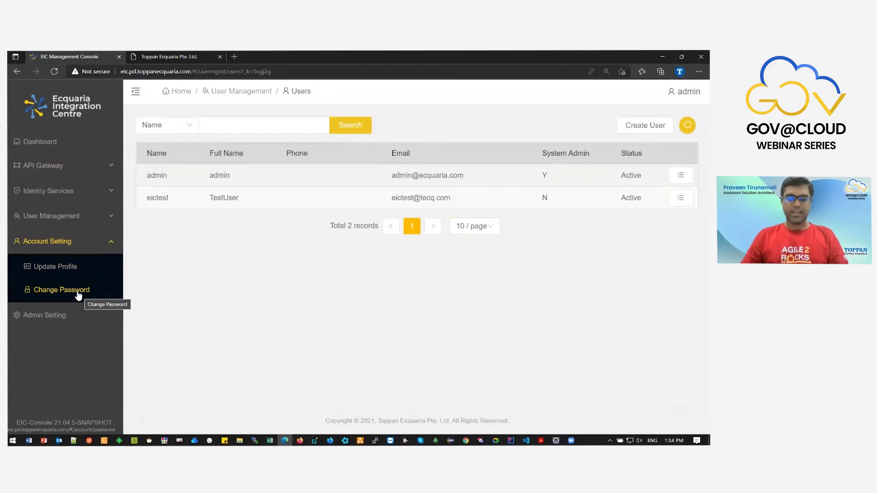
pyautogui.click(70, 319)
pyautogui.click(356, 133)
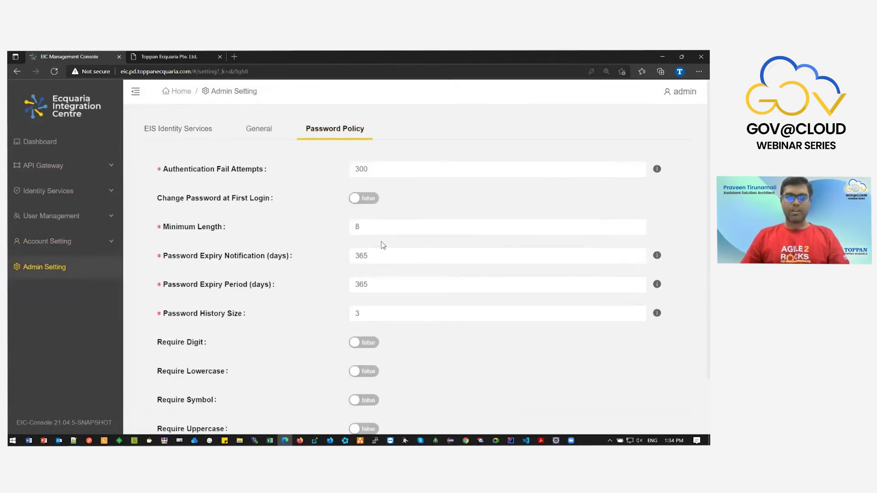
# Go through Identity Services > Gov AD to the empty Profiles list.
pyautogui.scroll(-2, 382, 245)
pyautogui.scroll(1, 331, 231)
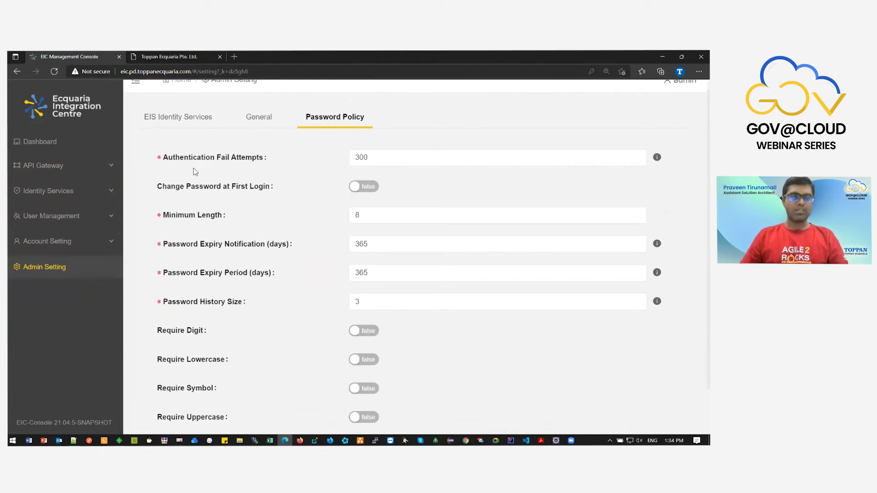
pyautogui.click(98, 194)
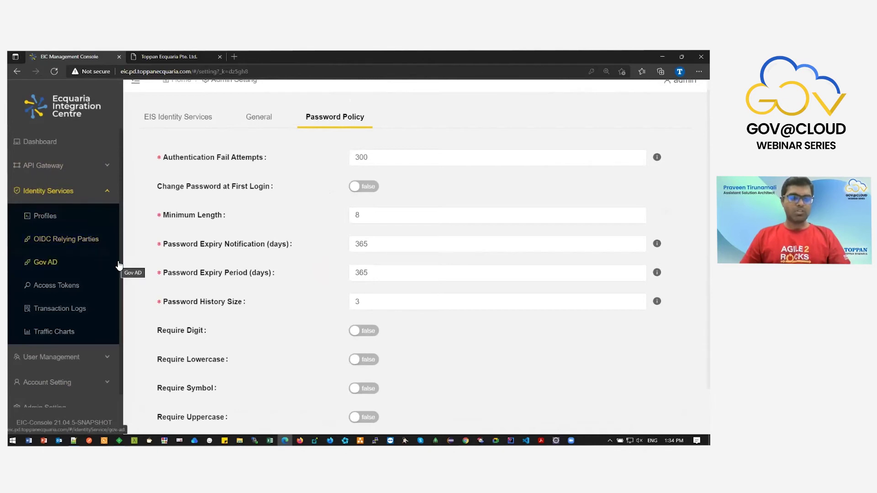
pyautogui.scroll(-1, 110, 265)
pyautogui.click(104, 254)
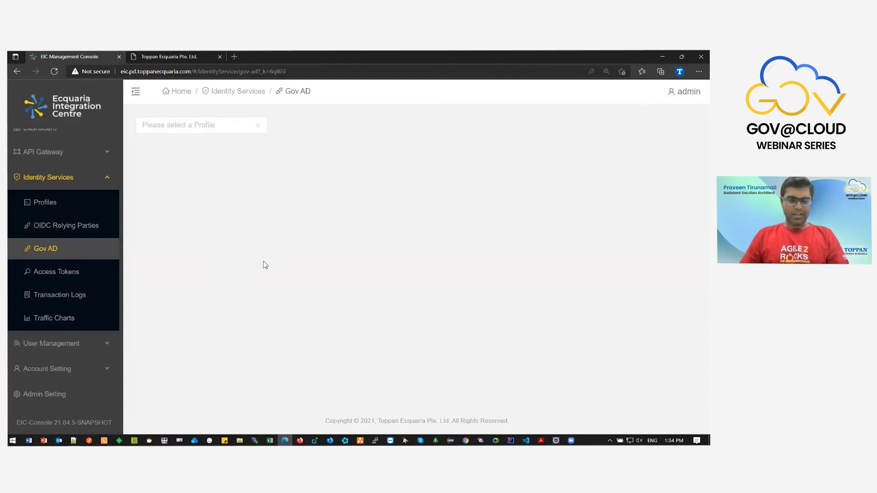
pyautogui.click(45, 202)
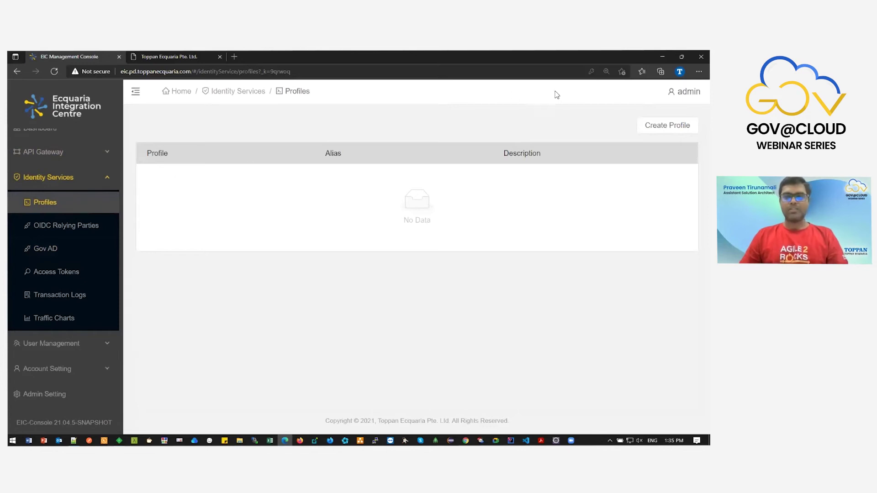
# Start a new profile named TECQ with alias ADFS and the saved description.
pyautogui.click(668, 126)
pyautogui.click(422, 152)
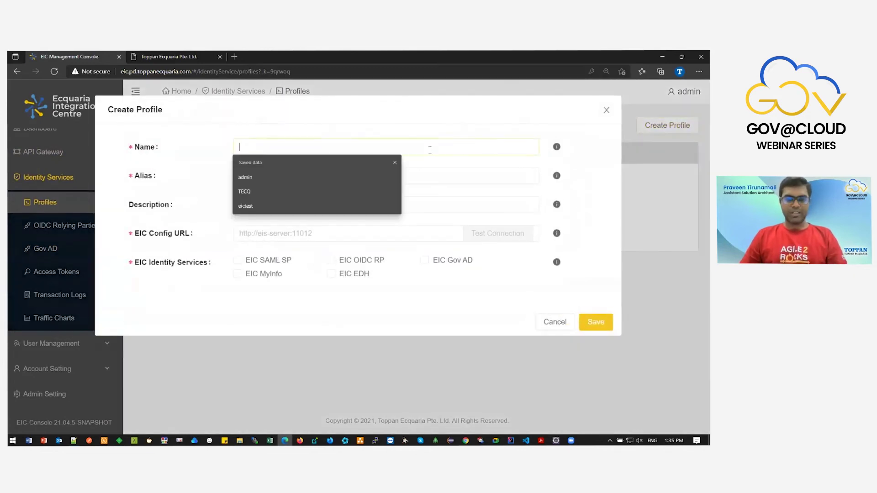
pyautogui.click(314, 192)
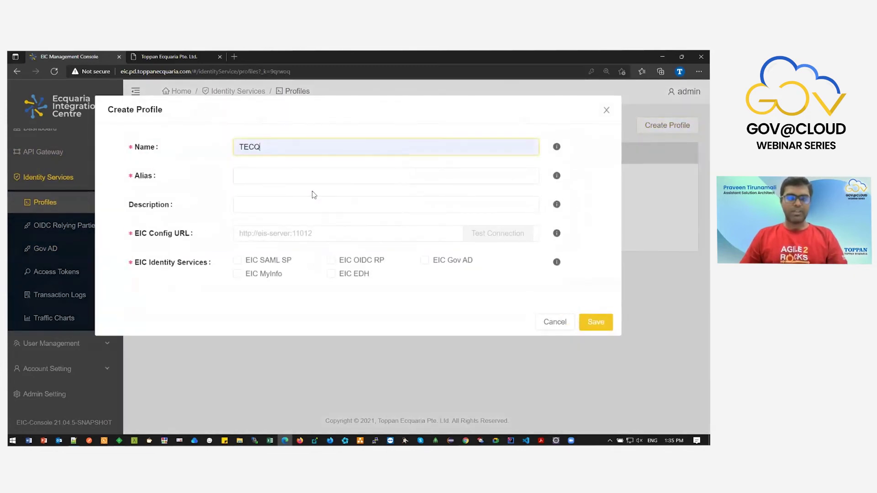
pyautogui.click(318, 180)
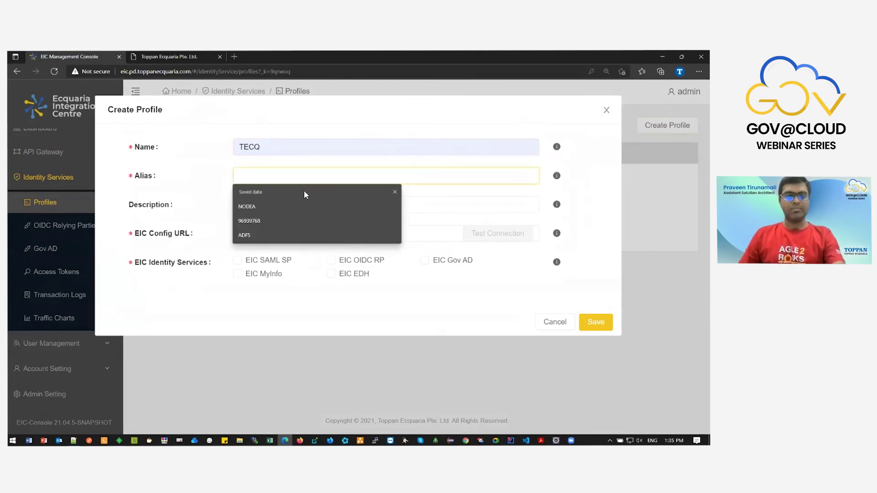
pyautogui.click(298, 233)
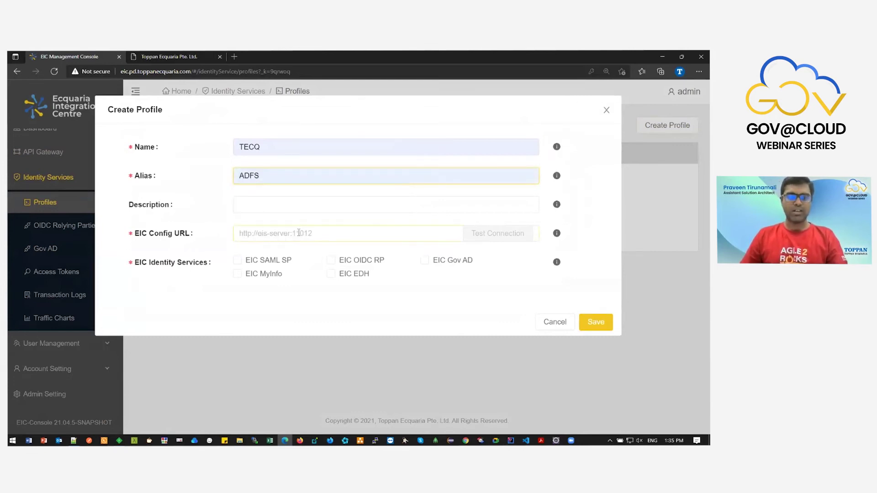
pyautogui.click(265, 204)
pyautogui.click(250, 225)
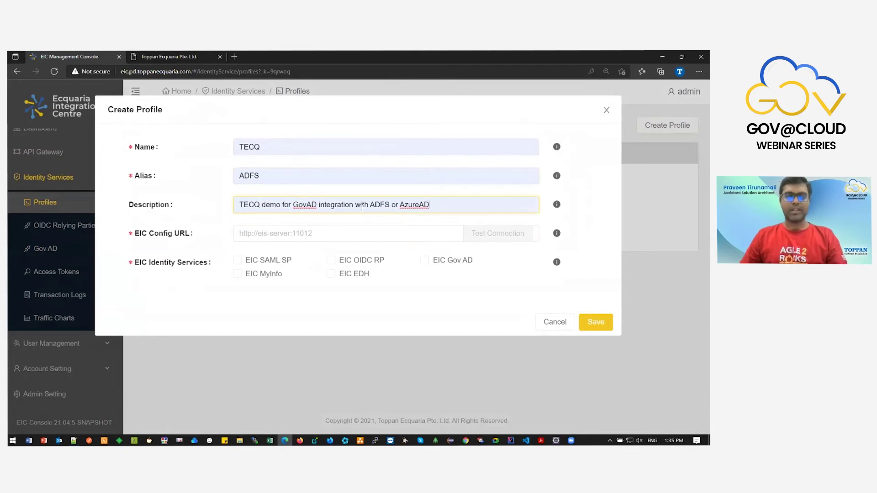
# Add the saved EIC config URL, test the connection, enable Gov AD with its SP/RP URL, and save.
pyautogui.click(348, 230)
pyautogui.click(325, 262)
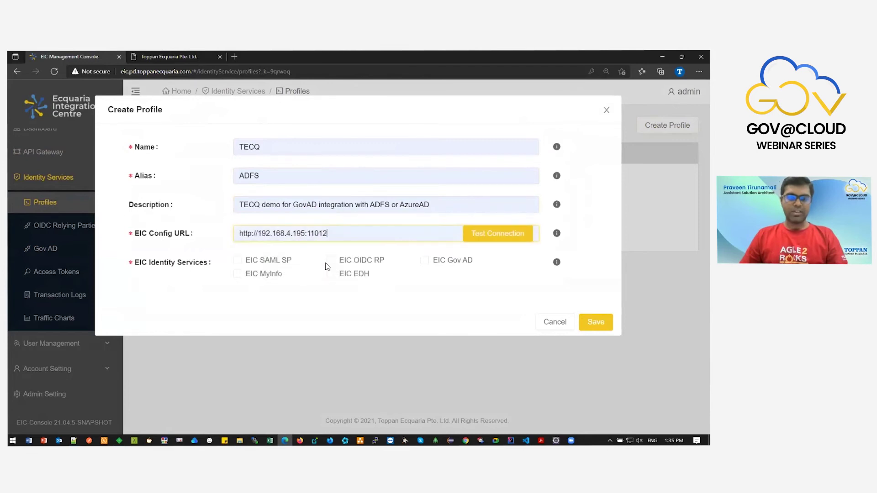
pyautogui.click(489, 235)
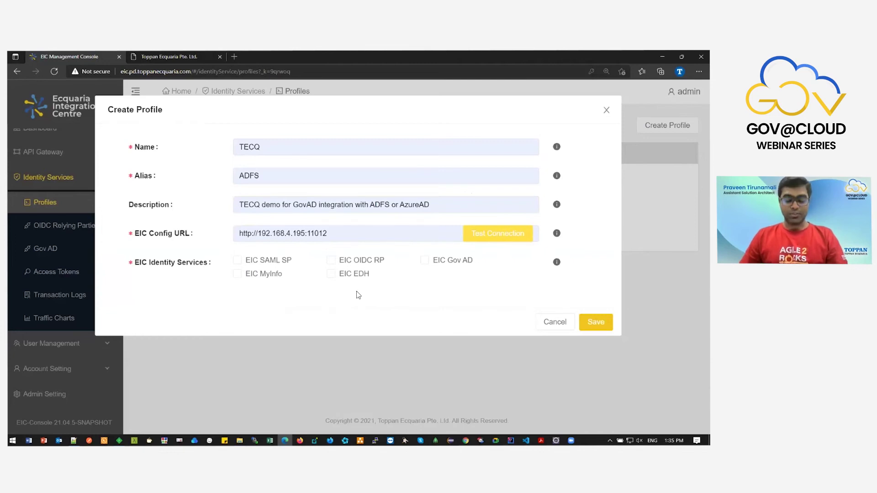
pyautogui.click(432, 265)
pyautogui.click(422, 308)
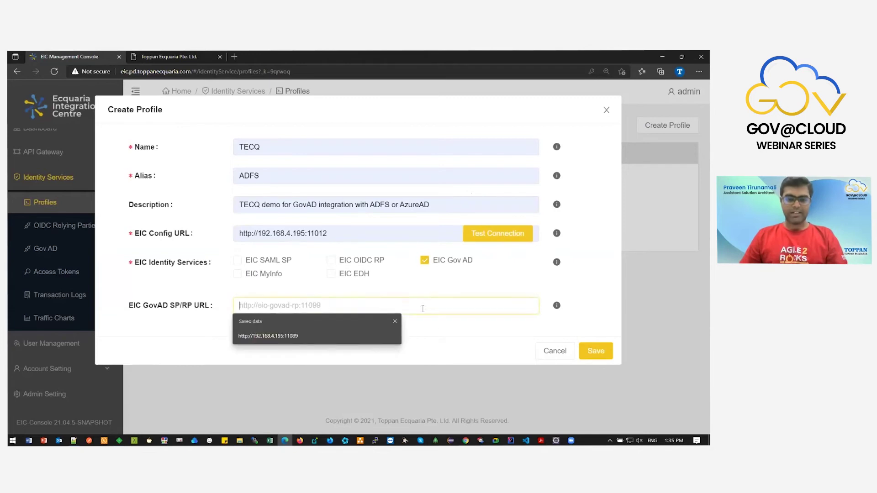
pyautogui.click(359, 335)
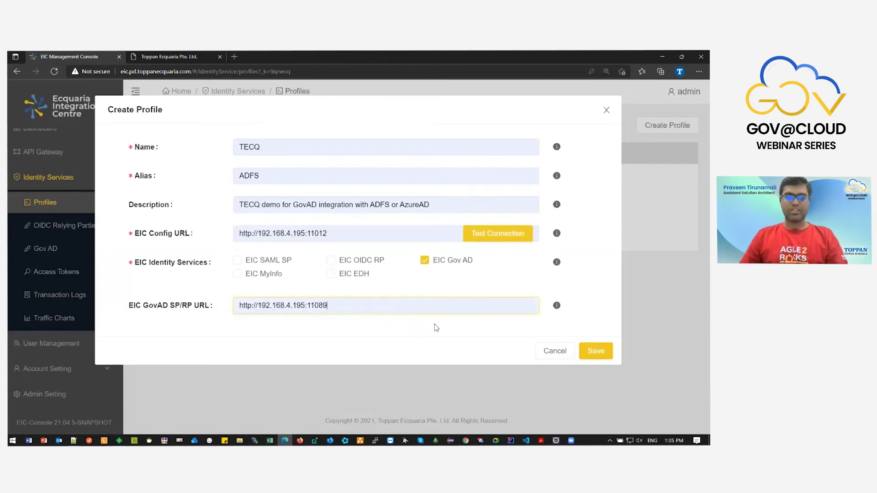
pyautogui.click(596, 351)
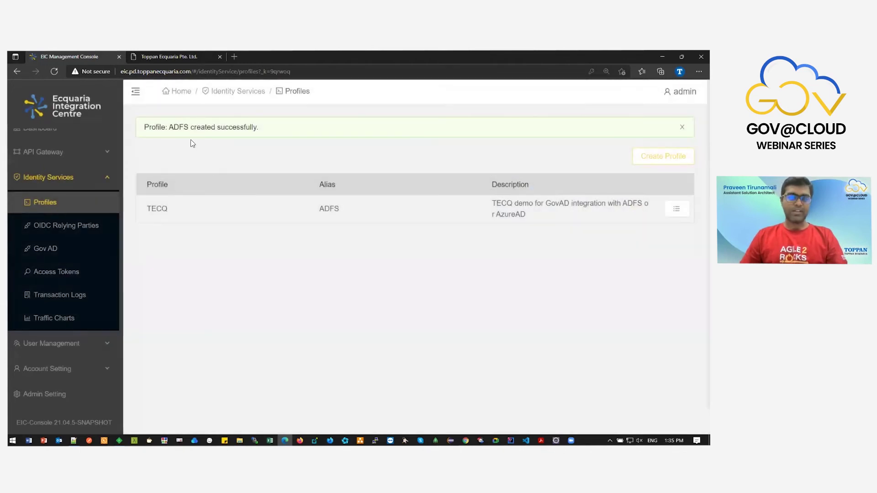
# Check the profile lists on the Gov AD and OIDC relying parties pages.
pyautogui.doubleClick(171, 207)
pyautogui.click(186, 247)
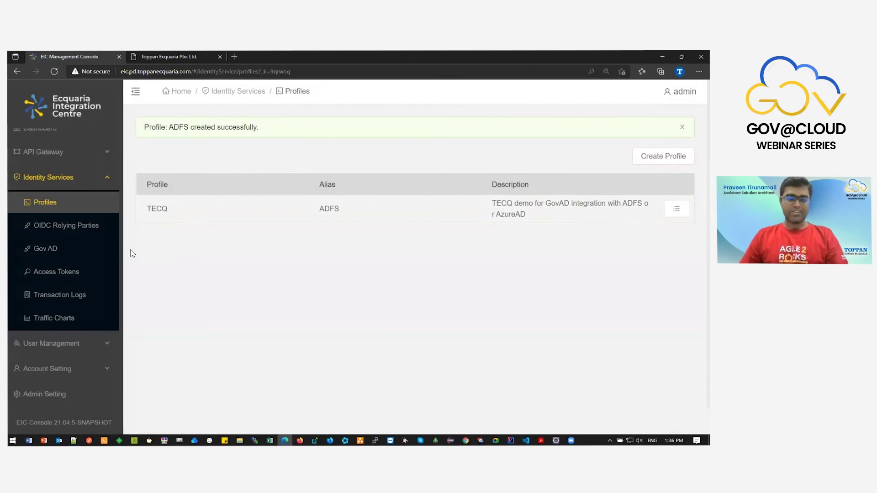
pyautogui.click(112, 252)
pyautogui.click(180, 127)
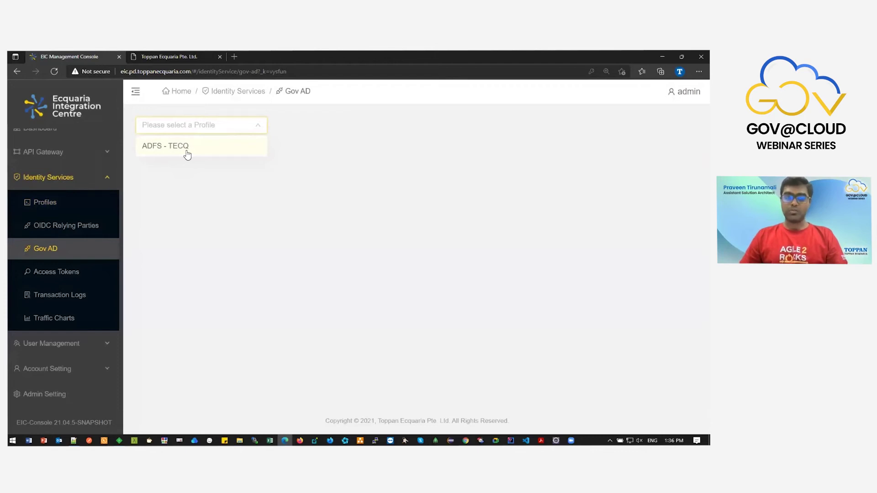
pyautogui.click(102, 229)
pyautogui.click(174, 129)
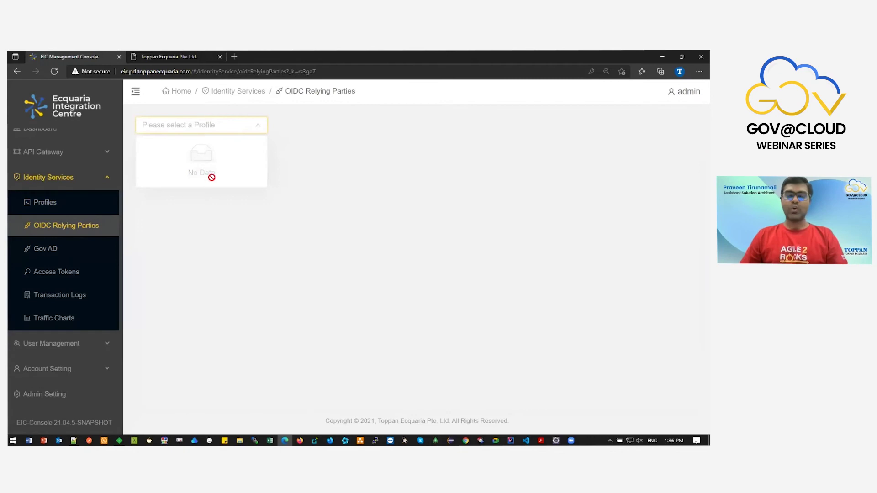
# Select the ADFS - TECQ profile on the Gov AD configurations page.
pyautogui.click(109, 252)
pyautogui.click(202, 130)
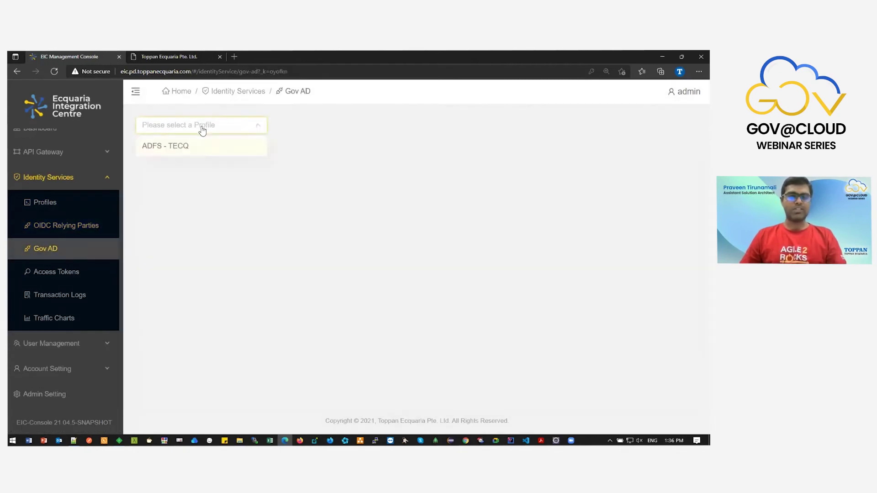
pyautogui.click(202, 149)
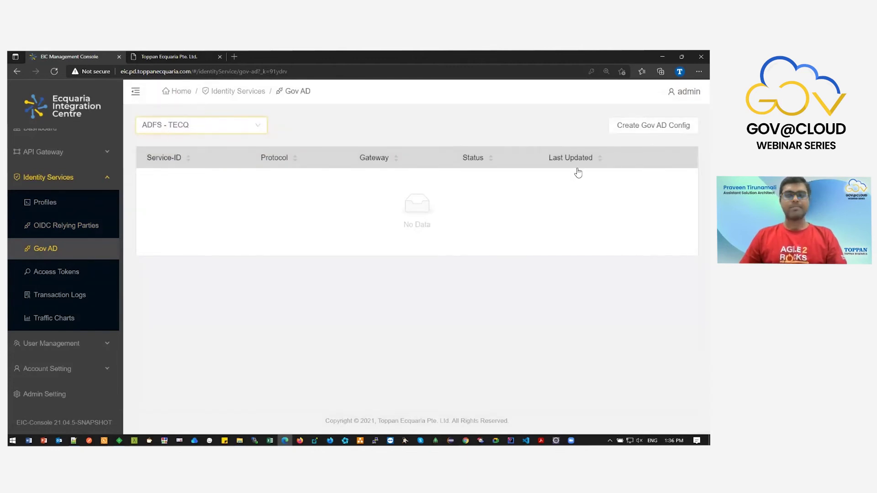
# Begin a new Gov AD config and look over its SP metadata settings.
pyautogui.click(653, 125)
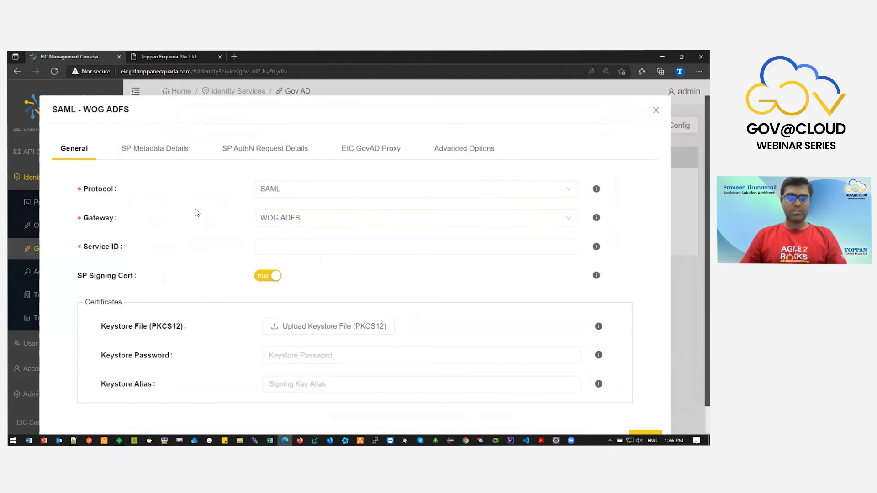
pyautogui.scroll(-1, 234, 292)
pyautogui.scroll(1, 234, 296)
pyautogui.click(164, 163)
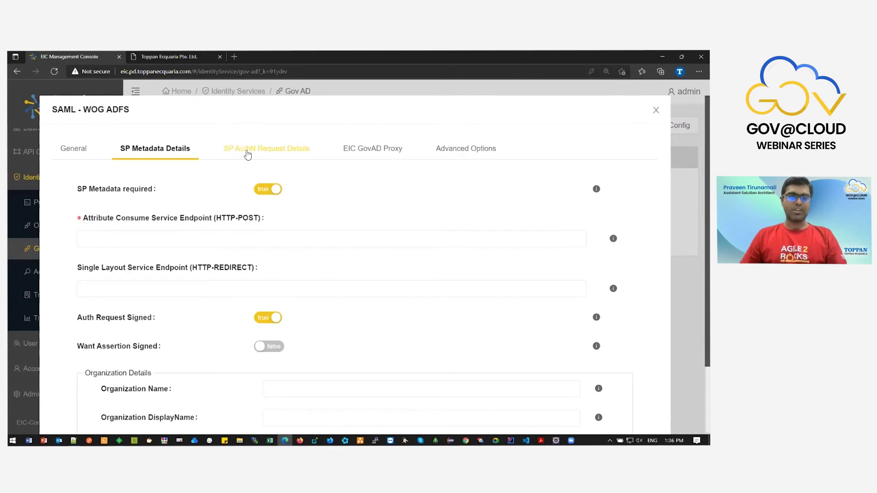
pyautogui.click(83, 152)
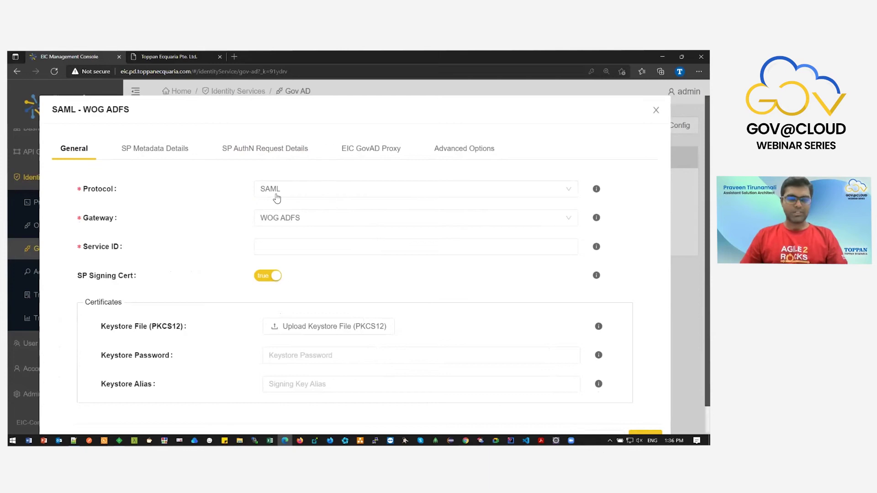
# Set protocol SAML, gateway WOG ADFS, and Service ID tecq:sales:octron.
pyautogui.click(275, 194)
pyautogui.click(282, 209)
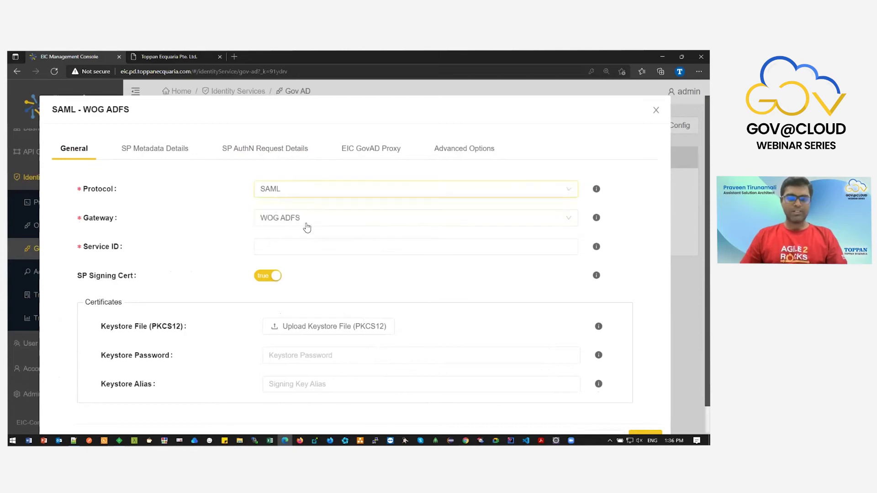
pyautogui.click(307, 224)
pyautogui.click(308, 239)
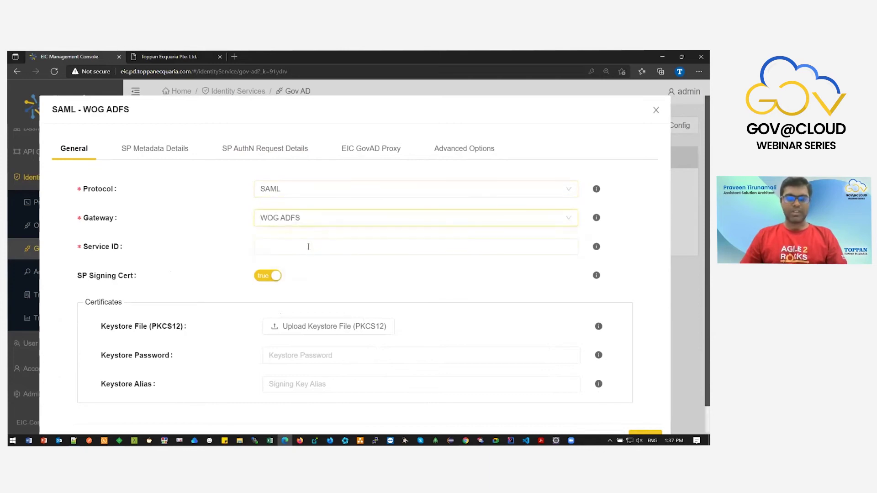
pyautogui.click(315, 250)
pyautogui.click(301, 276)
pyautogui.moveTo(315, 246); pyautogui.dragTo(246, 248)
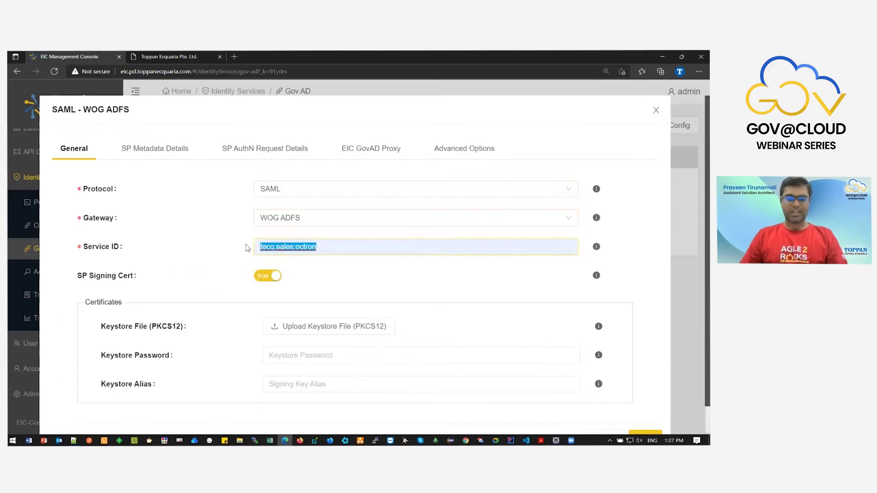
pyautogui.click(242, 252)
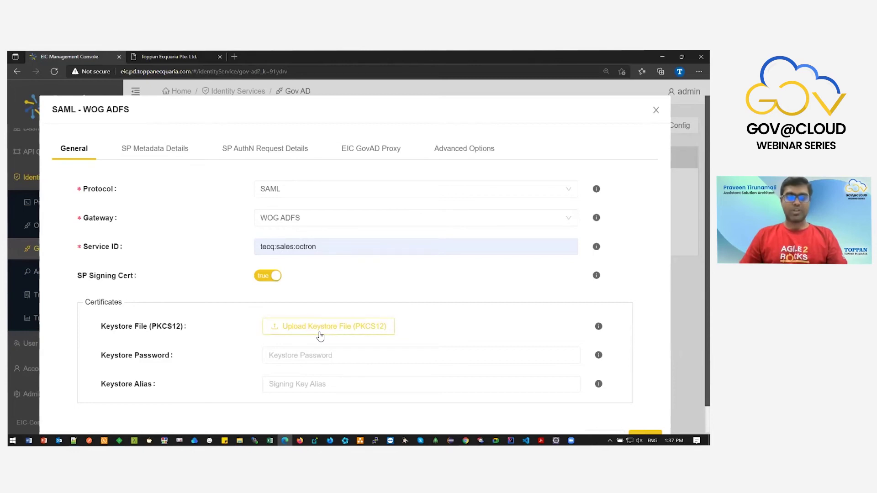
# Upload the keystore file govad-ssl-keystore.p12 from the server certs folder.
pyautogui.click(320, 337)
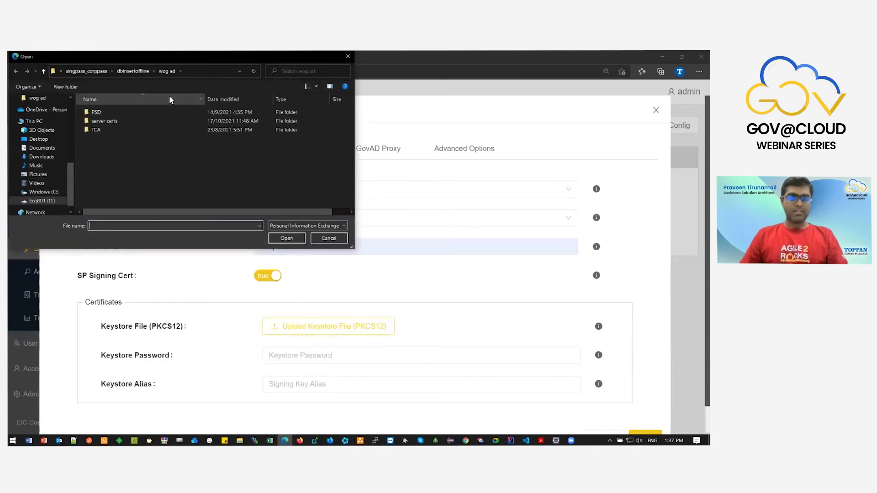
pyautogui.doubleClick(122, 120)
pyautogui.click(130, 112)
pyautogui.click(286, 238)
# Enter the keystore password and the alias govad.
pyautogui.click(305, 372)
pyautogui.write('••••••')
pyautogui.press('Tab')
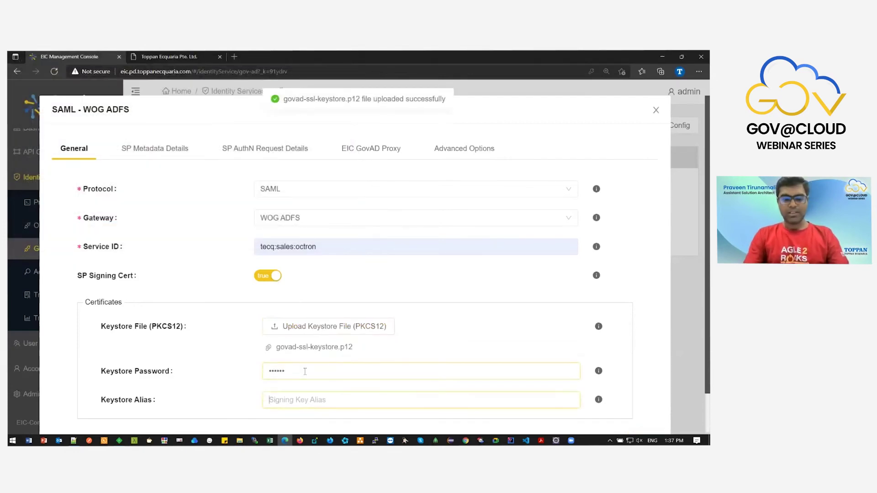
pyautogui.write('govad')
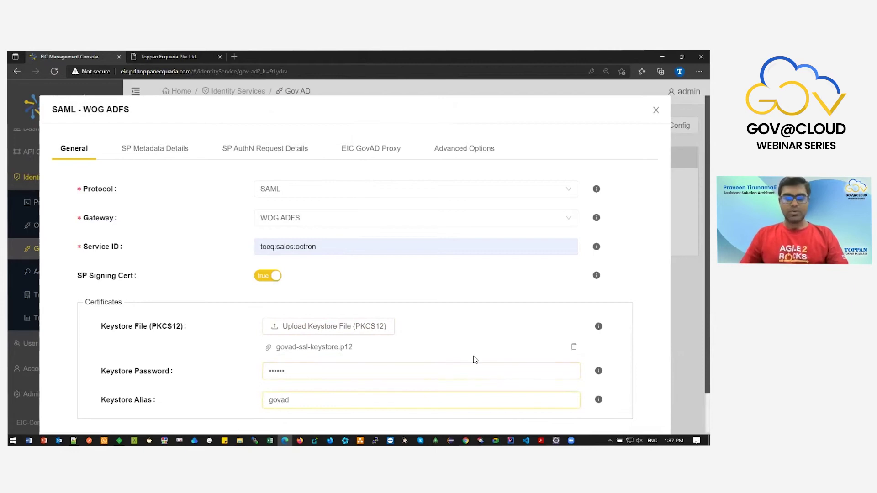
pyautogui.click(157, 152)
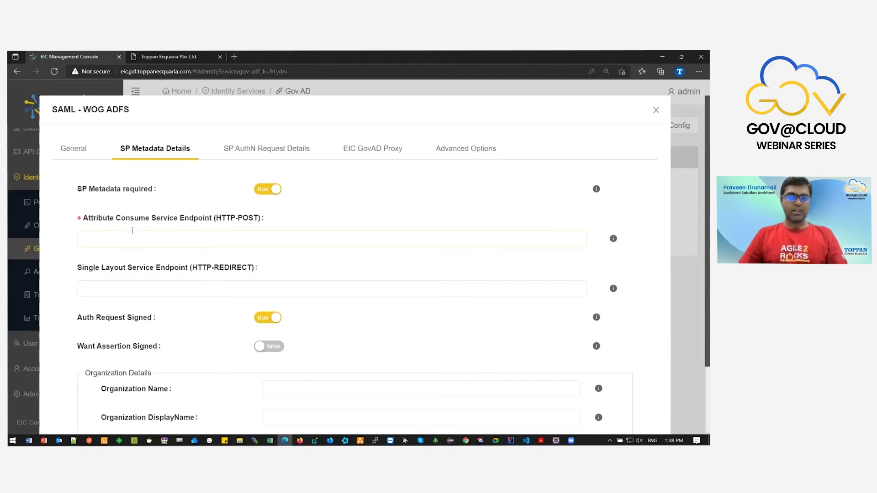
# Paste the ADFS handler URL from the notes into the HTTP-POST consume endpoint.
pyautogui.moveTo(91, 219); pyautogui.dragTo(212, 221)
pyautogui.click(215, 234)
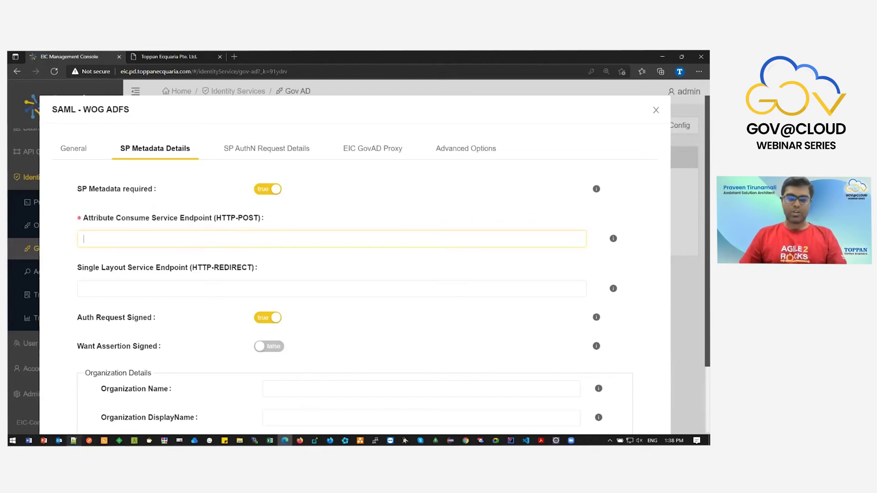
pyautogui.click(75, 404)
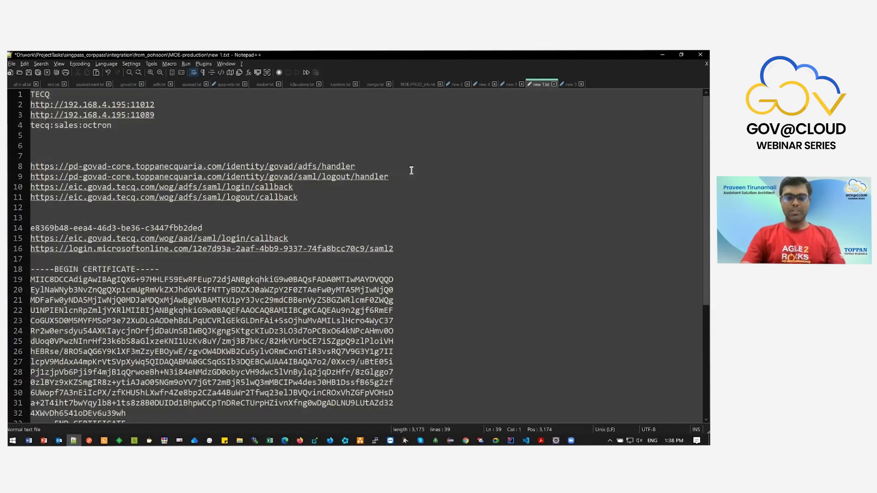
pyautogui.click(412, 170)
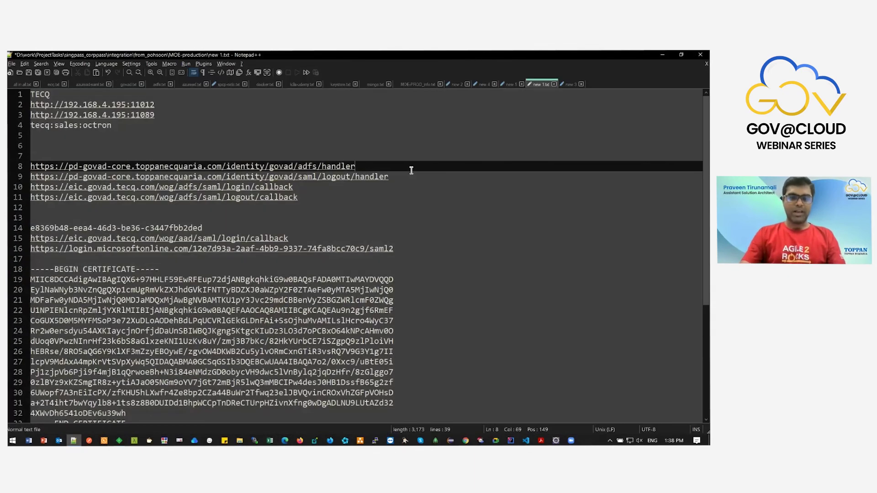
pyautogui.hotkey('shift', 'Home')
pyautogui.hotkey('ctrl', 'c')
pyautogui.hotkey('alt', 'Tab')
pyautogui.hotkey('ctrl', 'v')
pyautogui.scroll(-1, 246, 288)
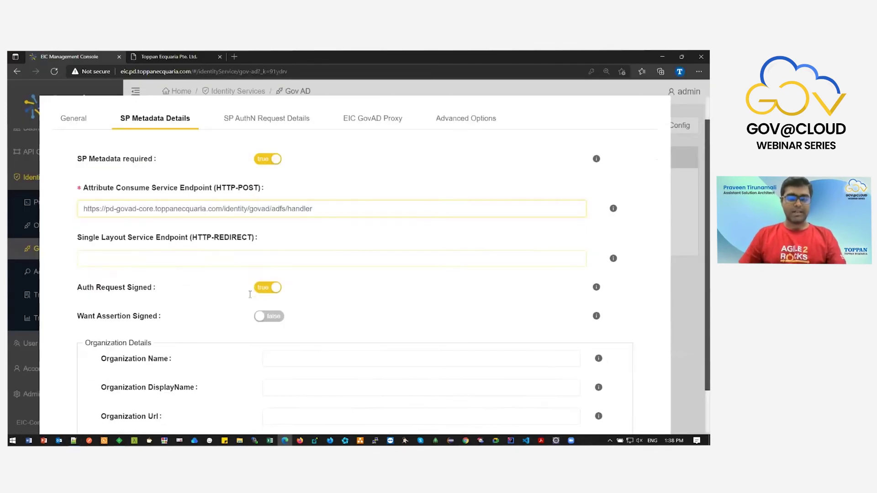
# Paste the SAML logout handler URL from the notes into the HTTP-REDIRECT logout endpoint.
pyautogui.click(234, 204)
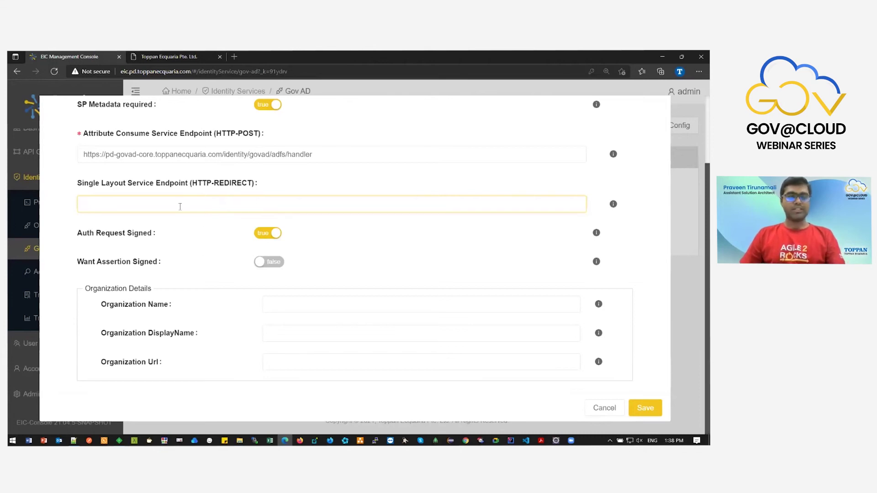
pyautogui.hotkey('alt', 'Tab')
pyautogui.click(398, 179)
pyautogui.hotkey('shift', 'Home')
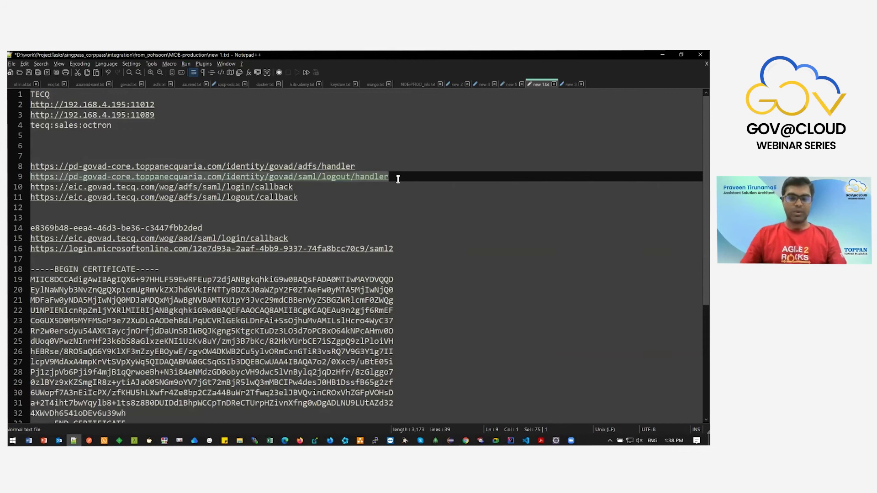
pyautogui.hotkey('ctrl', 'c')
pyautogui.hotkey('alt', 'Tab')
pyautogui.hotkey('ctrl', 'v')
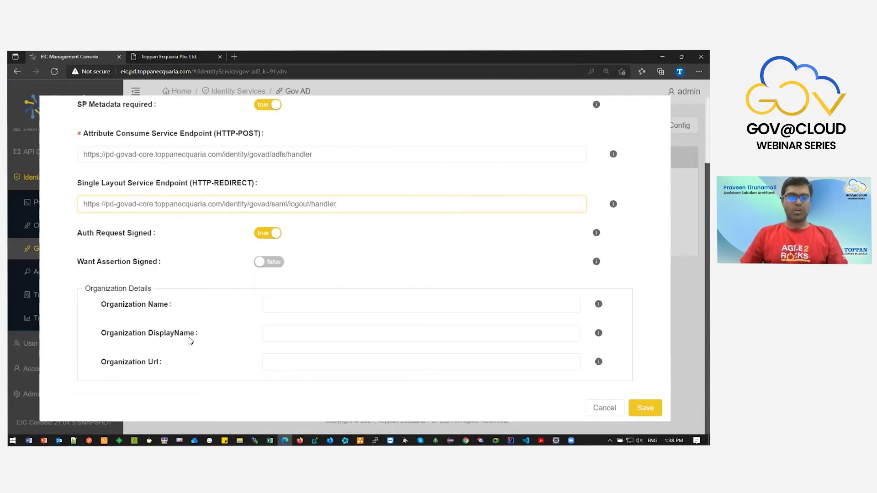
pyautogui.scroll(2, 251, 359)
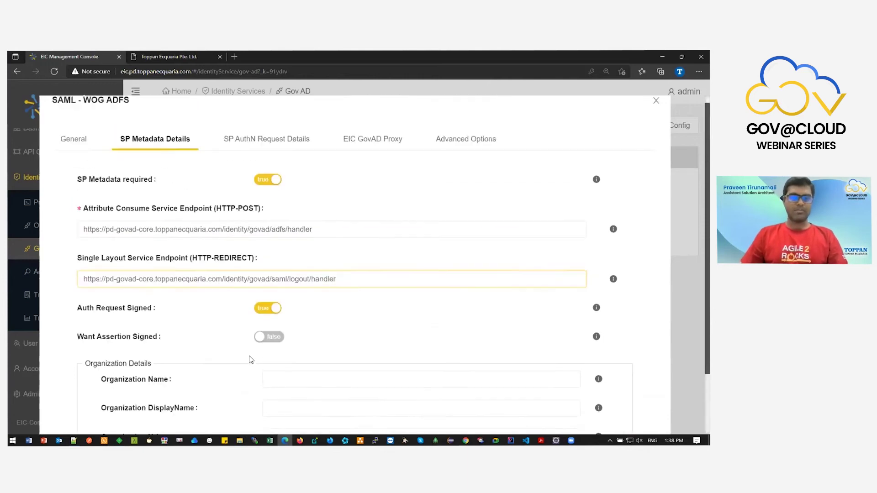
pyautogui.click(282, 149)
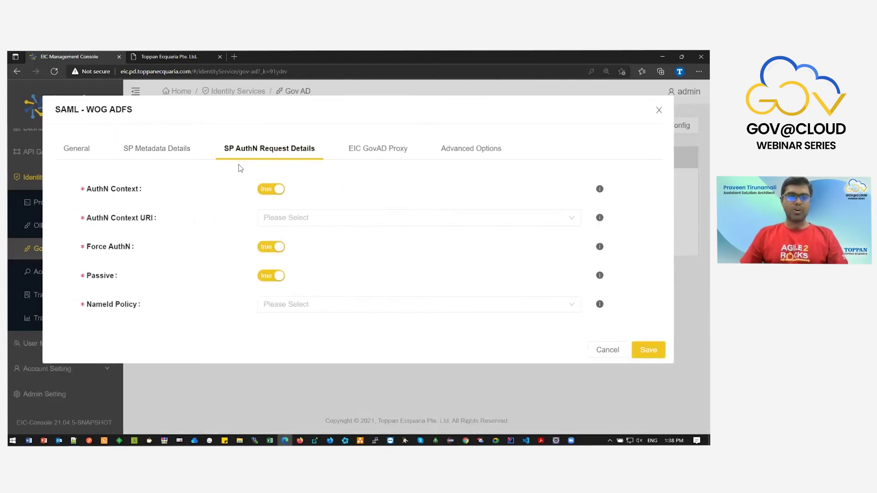
# Request PasswordProtectedTransport AuthN context with emailAddress NameId Policy, and turn Passive off.
pyautogui.click(296, 224)
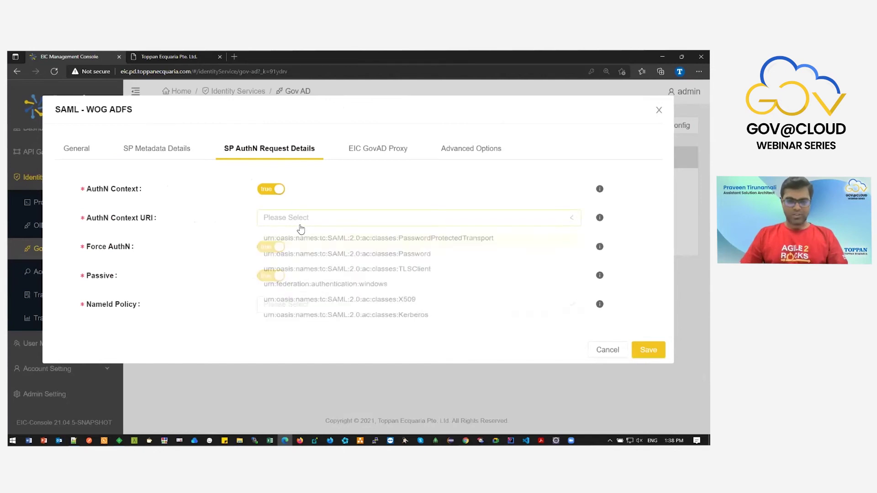
pyautogui.click(314, 241)
pyautogui.click(302, 309)
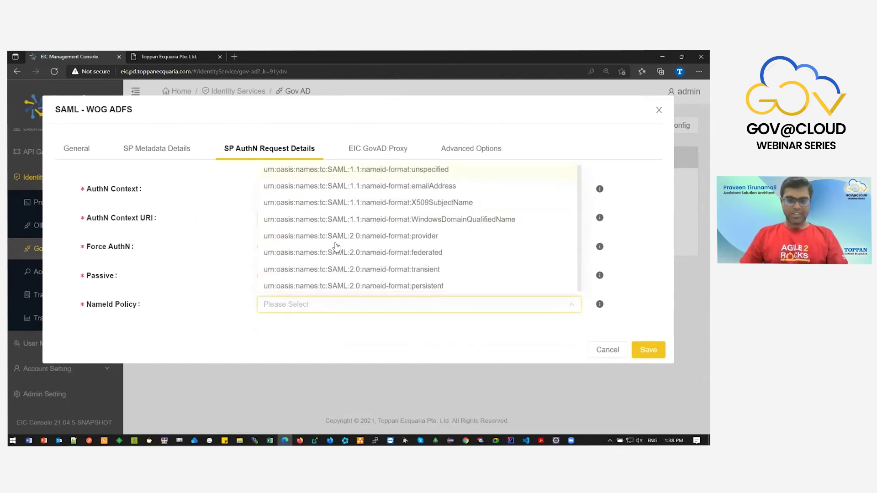
pyautogui.click(366, 186)
pyautogui.click(274, 275)
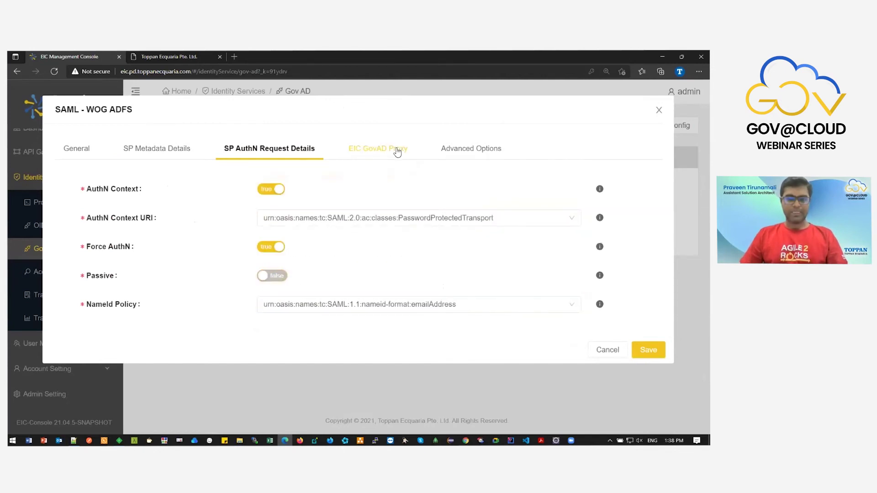
# Fill in the login and logout callback URLs on the EIC GovAD Proxy tab and save the config.
pyautogui.click(396, 151)
pyautogui.click(292, 218)
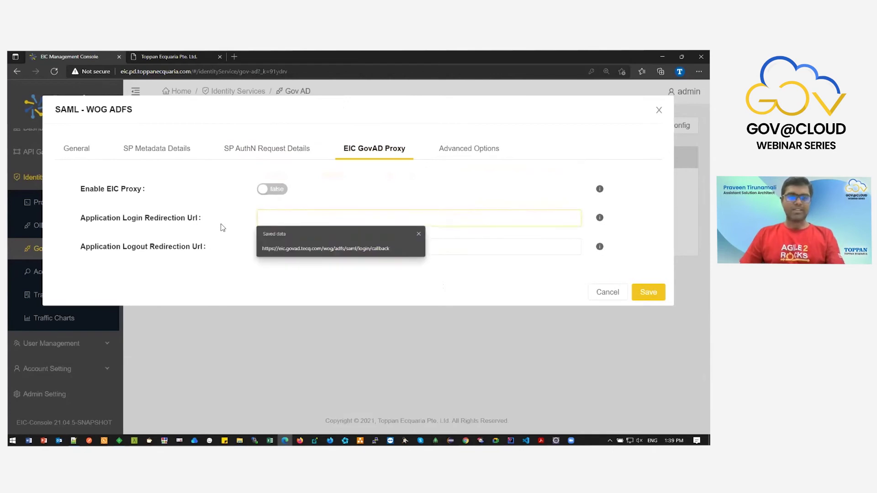
pyautogui.click(283, 252)
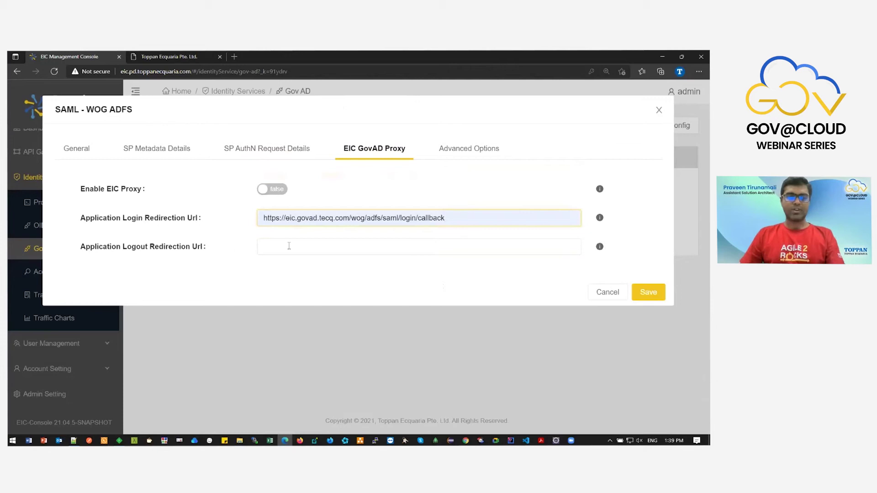
pyautogui.click(289, 245)
pyautogui.click(268, 279)
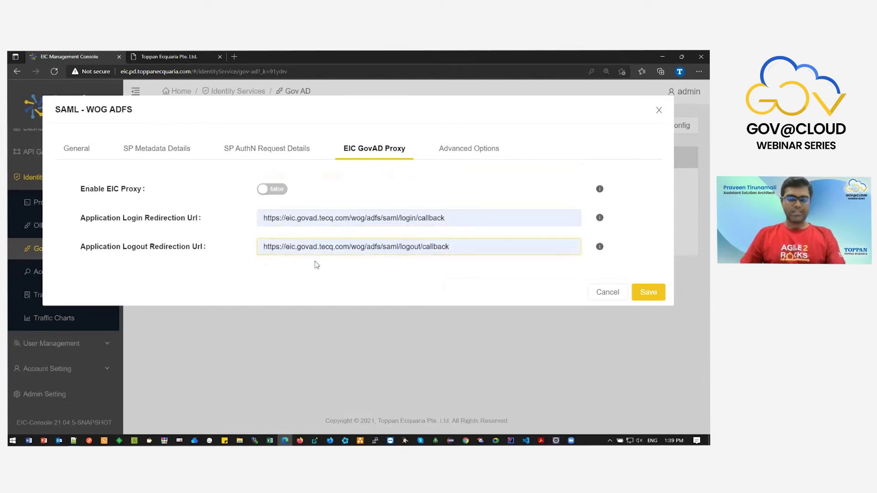
pyautogui.click(648, 292)
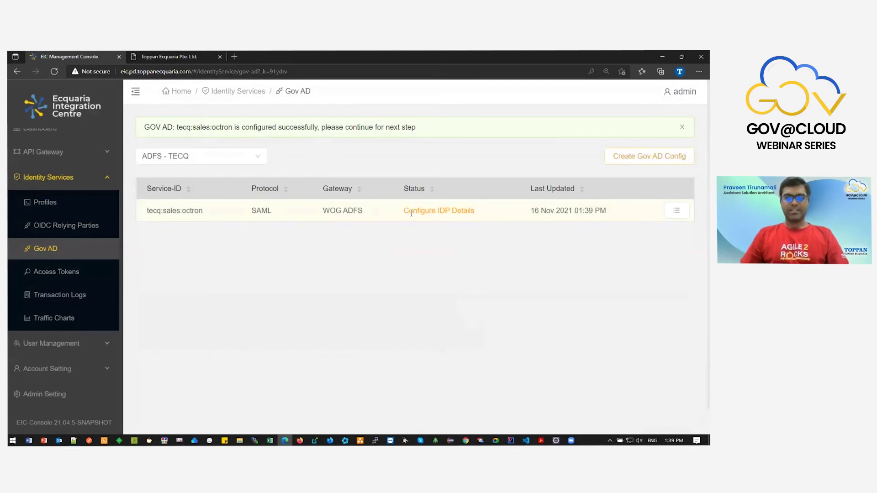
# Review the tecq:sales:octron WOG ADFS entry's Configure IDP Details status and open its actions menu.
pyautogui.moveTo(405, 211); pyautogui.dragTo(482, 215)
pyautogui.click(475, 223)
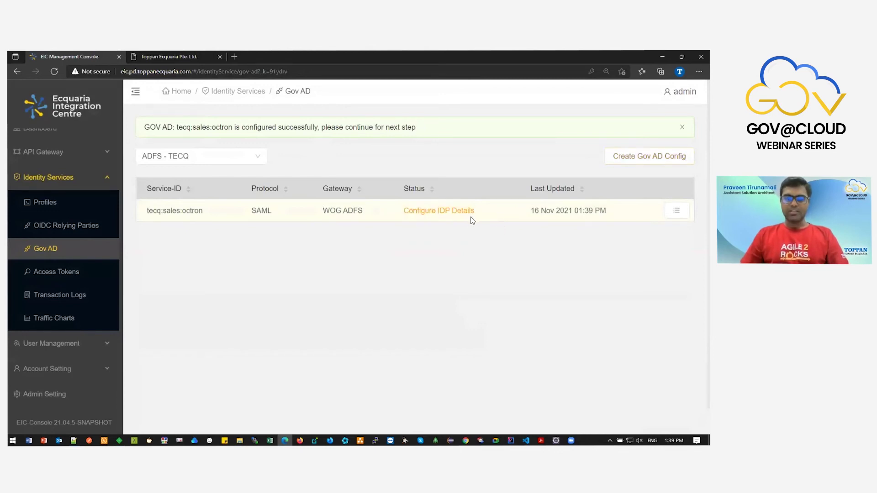
pyautogui.doubleClick(443, 211)
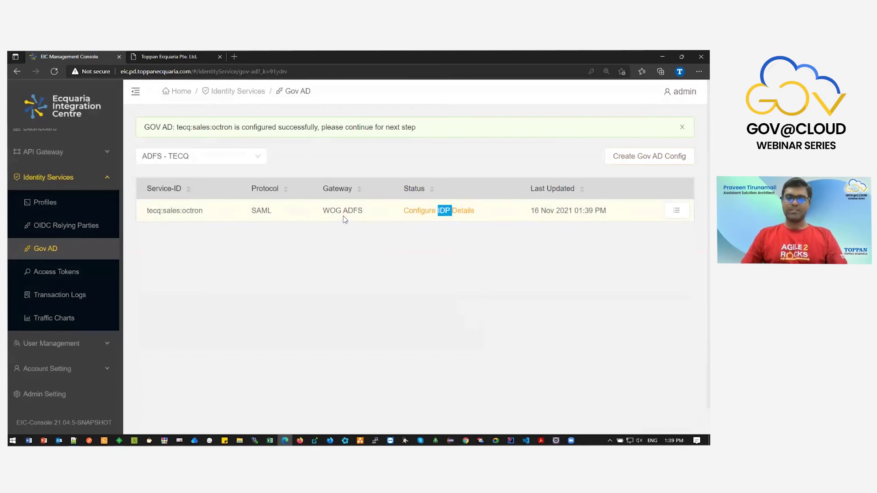
pyautogui.moveTo(323, 214); pyautogui.dragTo(363, 218)
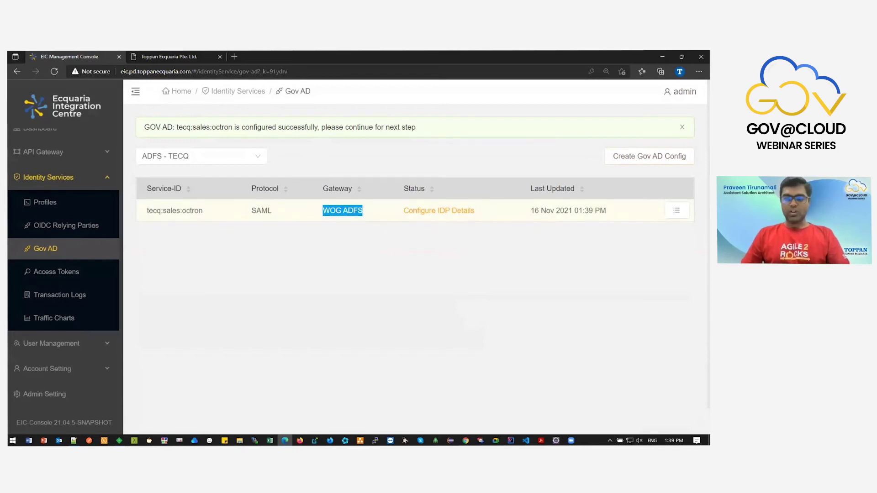
pyautogui.click(676, 210)
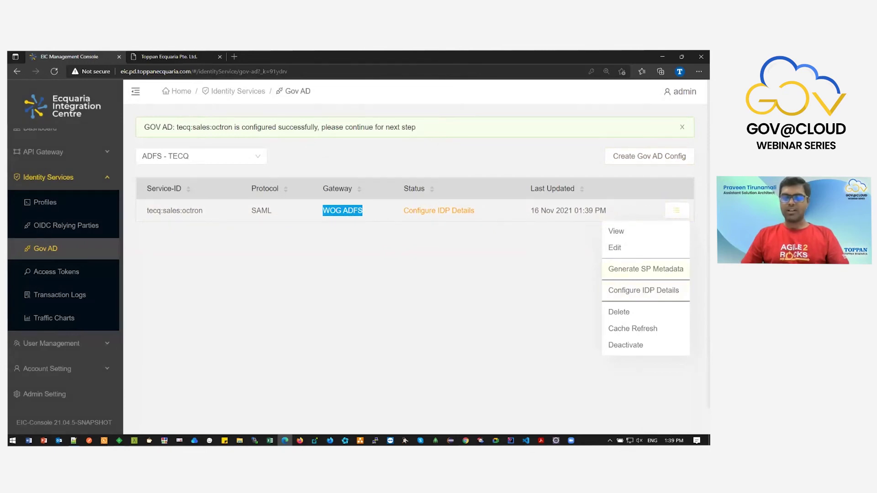
# Generate the tecq:sales:octron SP metadata, download TECQ_DGVJ.xml and view it in Notepad++.
pyautogui.click(645, 268)
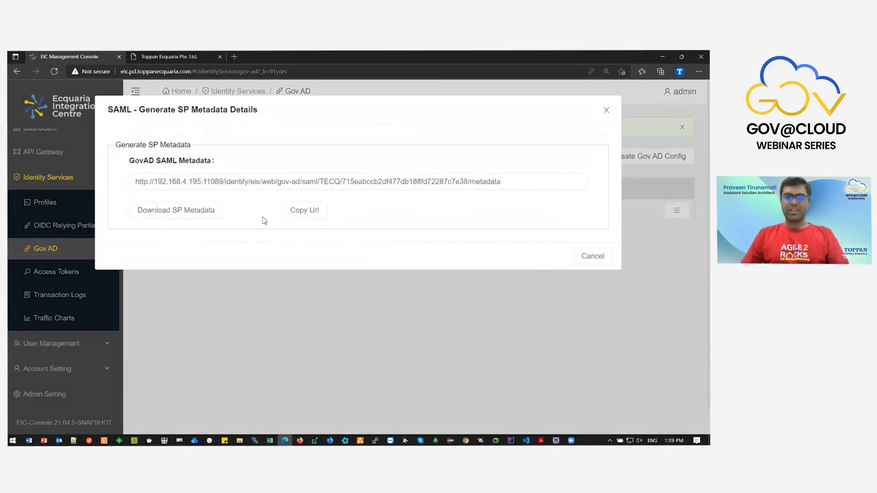
pyautogui.moveTo(139, 181); pyautogui.dragTo(508, 183)
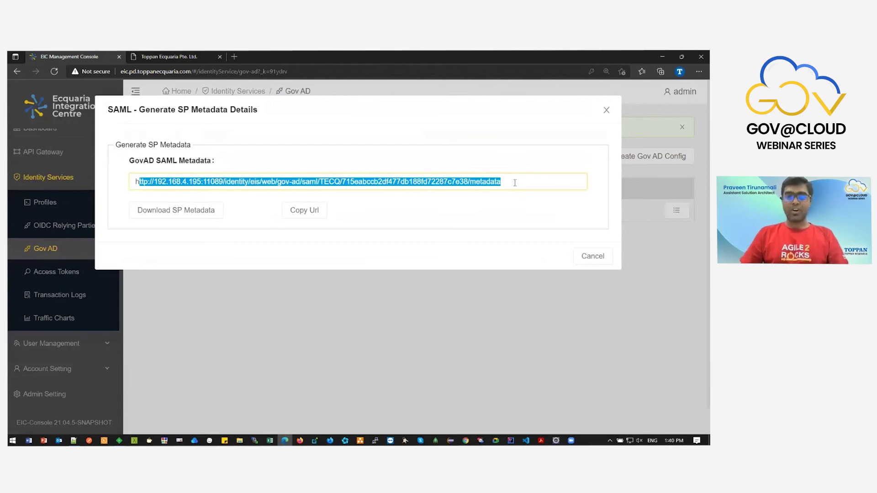
pyautogui.click(190, 215)
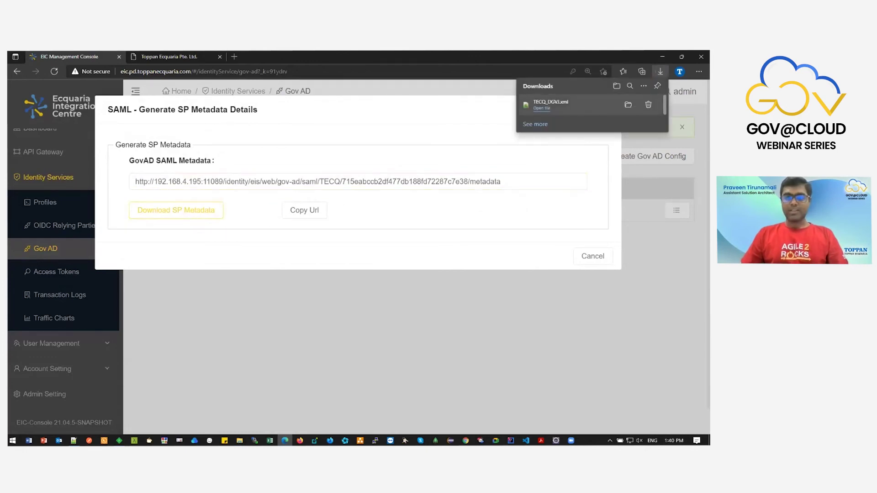
pyautogui.click(571, 106)
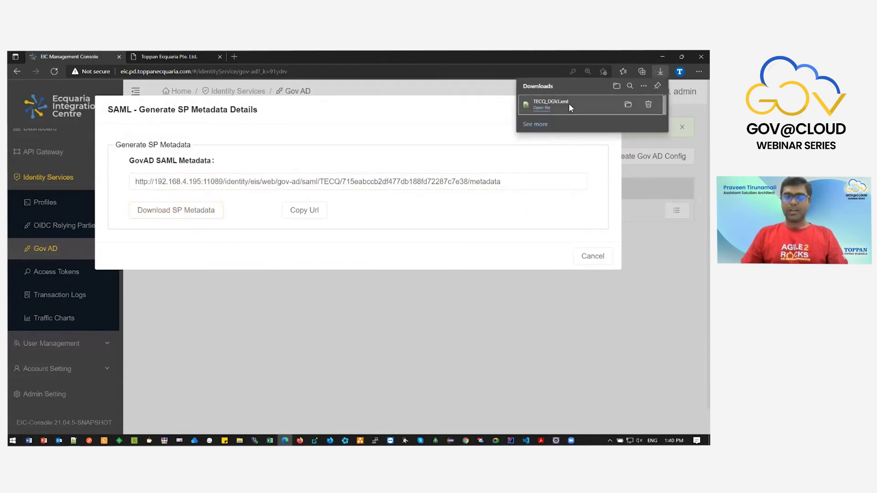
pyautogui.click(543, 107)
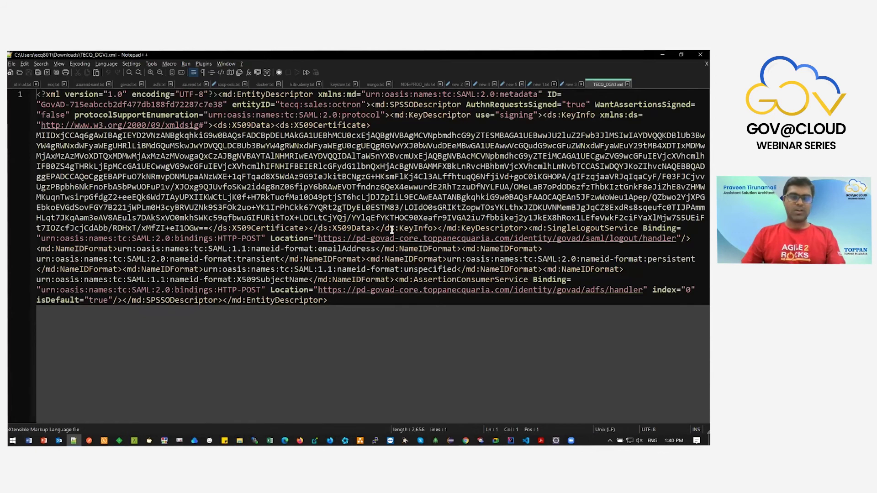
pyautogui.hotkey('alt', 'Tab')
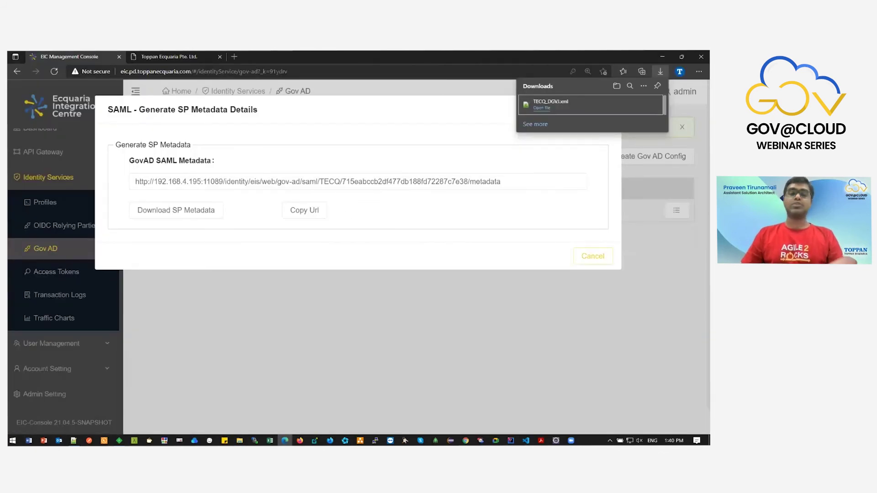
# Set IDP Identifier TECQ-ADFS and upload FederationMetadata_adfs_ec2_new.xml from the wog ad folder.
pyautogui.click(593, 255)
pyautogui.click(676, 210)
pyautogui.click(439, 210)
pyautogui.click(352, 147)
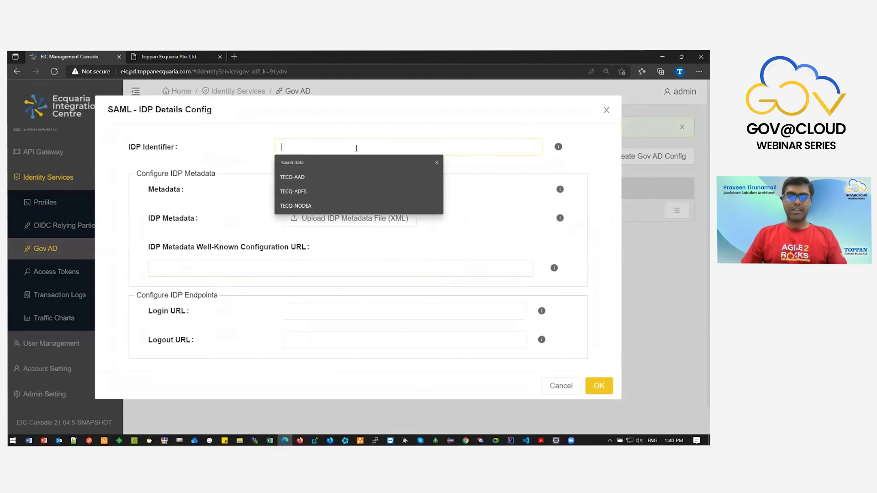
pyautogui.click(348, 192)
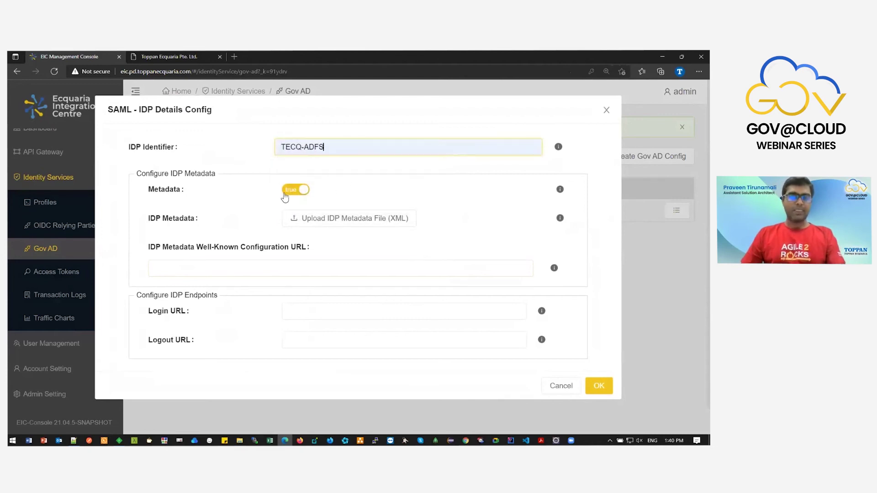
pyautogui.click(314, 218)
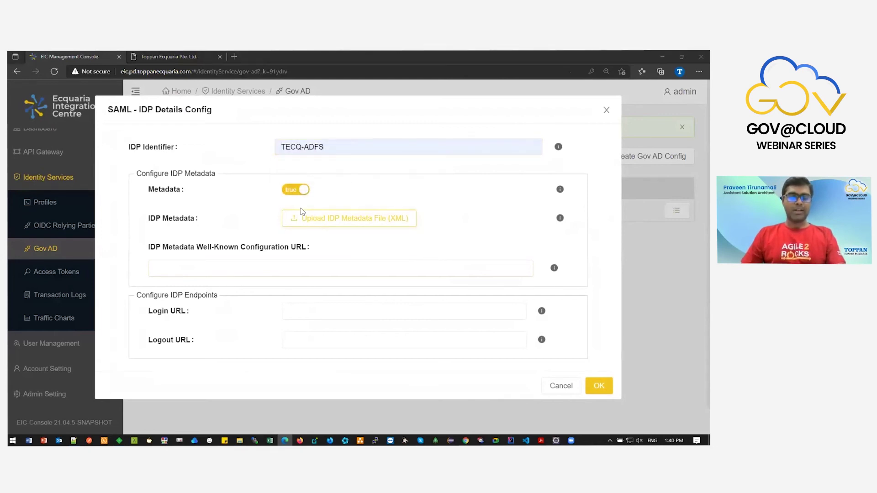
pyautogui.click(167, 71)
pyautogui.doubleClick(138, 155)
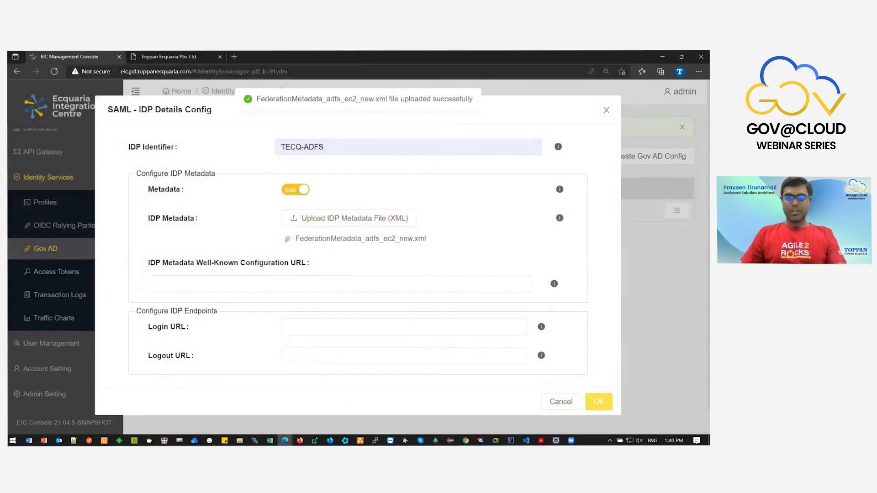
pyautogui.click(598, 402)
pyautogui.moveTo(398, 211); pyautogui.dragTo(479, 213)
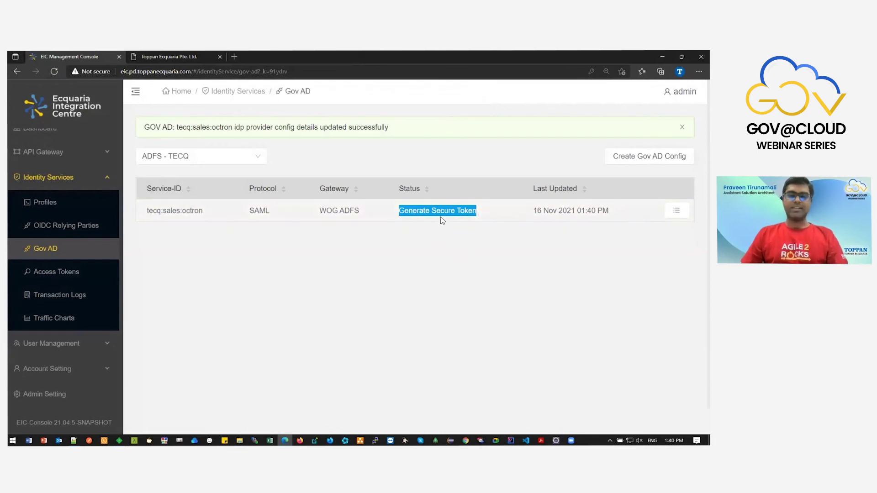
# List the Access Tokens for tenant tecq:sales:octron (WOG ADFS) and review their inactive statuses.
pyautogui.click(416, 242)
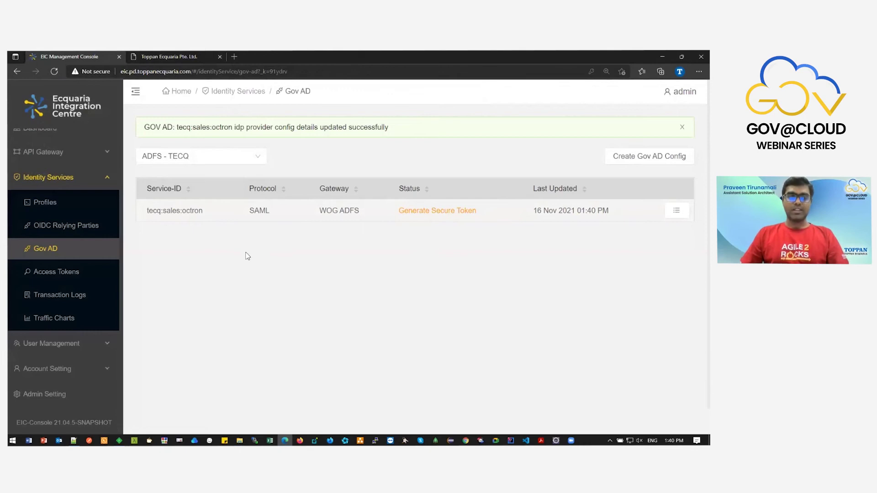
pyautogui.click(105, 271)
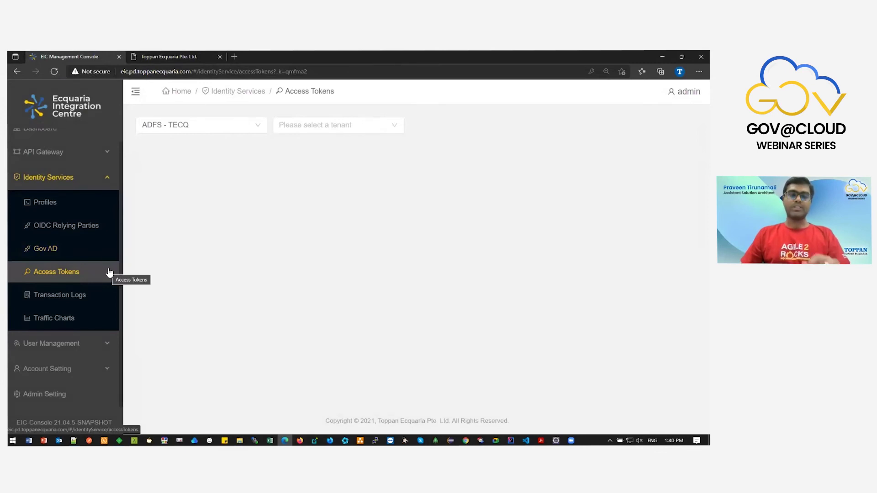
pyautogui.click(323, 125)
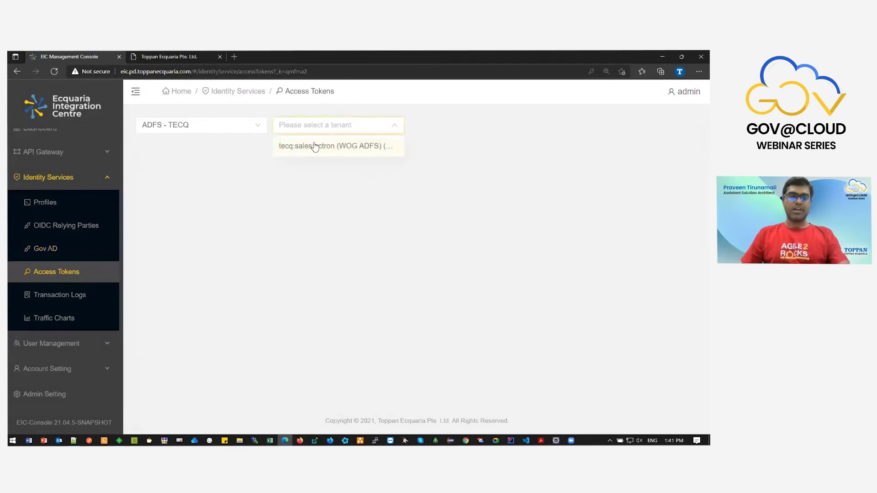
pyautogui.click(315, 148)
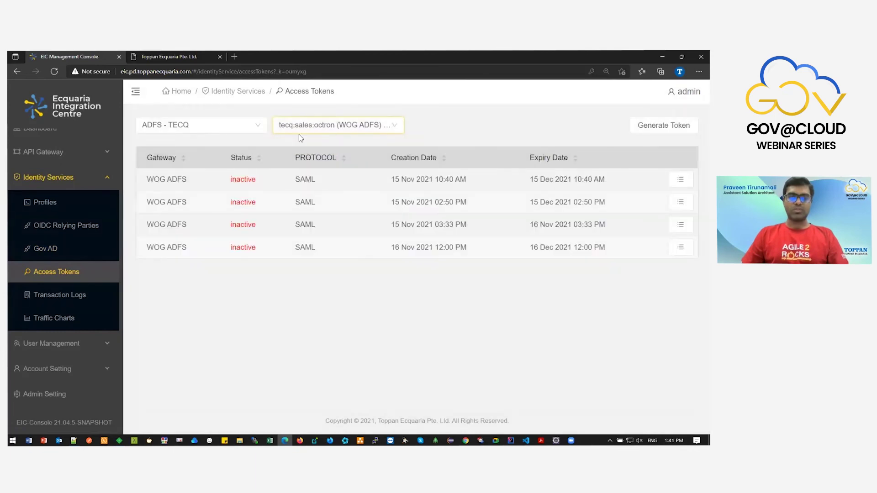
pyautogui.moveTo(218, 179); pyautogui.dragTo(267, 247)
# Generate a new WOG ADFS SAML token with an expiry period of 1 day.
pyautogui.click(282, 259)
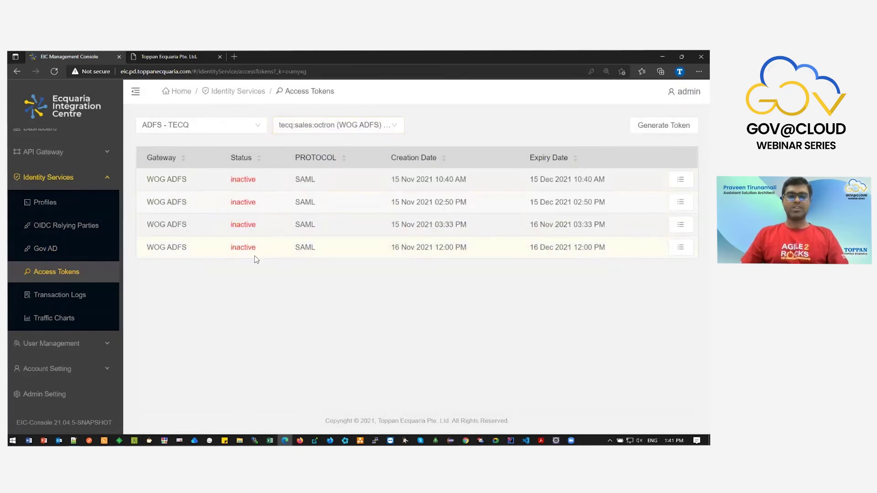
pyautogui.doubleClick(247, 183)
pyautogui.click(398, 173)
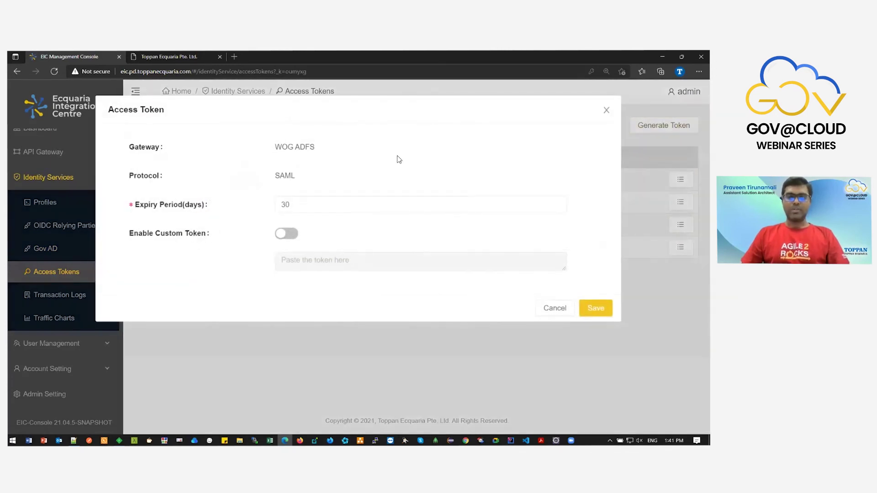
pyautogui.moveTo(299, 204); pyautogui.dragTo(277, 207)
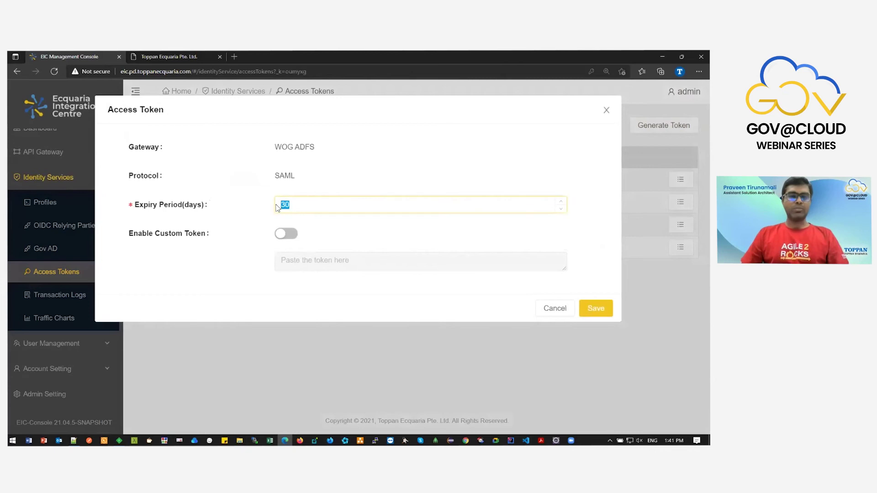
pyautogui.click(284, 206)
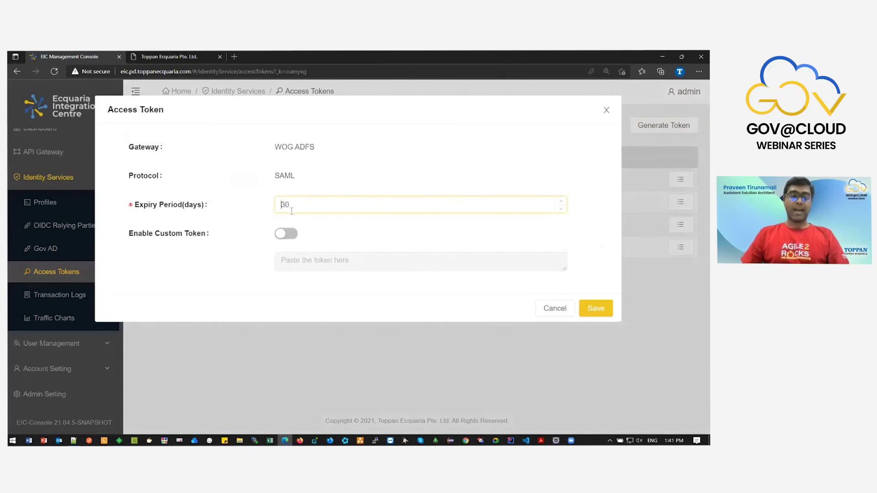
pyautogui.hotkey('ctrl', 'a')
pyautogui.write('1')
pyautogui.press('Return')
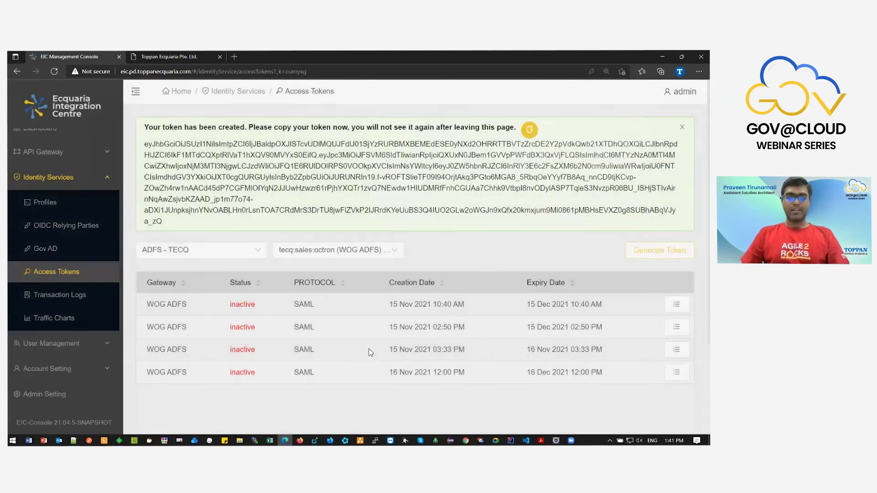
# Check the new active token's expiry date and copy the token to the clipboard.
pyautogui.moveTo(165, 274); pyautogui.dragTo(264, 278)
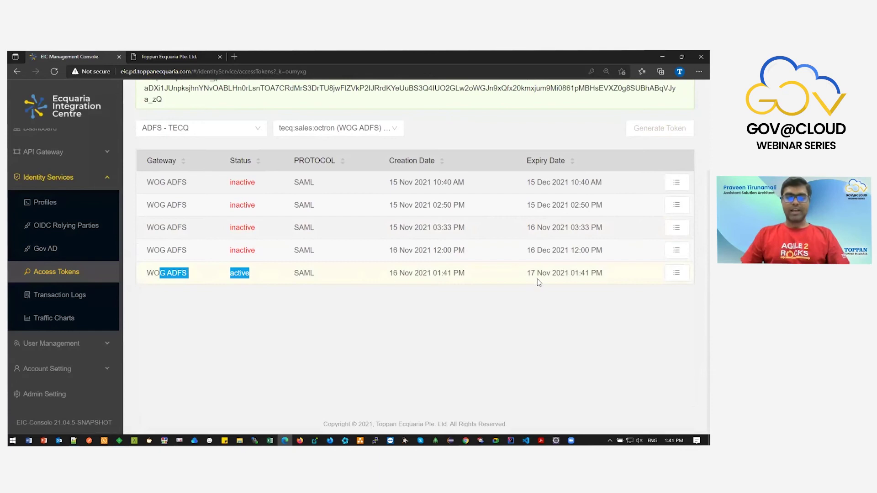
pyautogui.moveTo(531, 273); pyautogui.dragTo(579, 275)
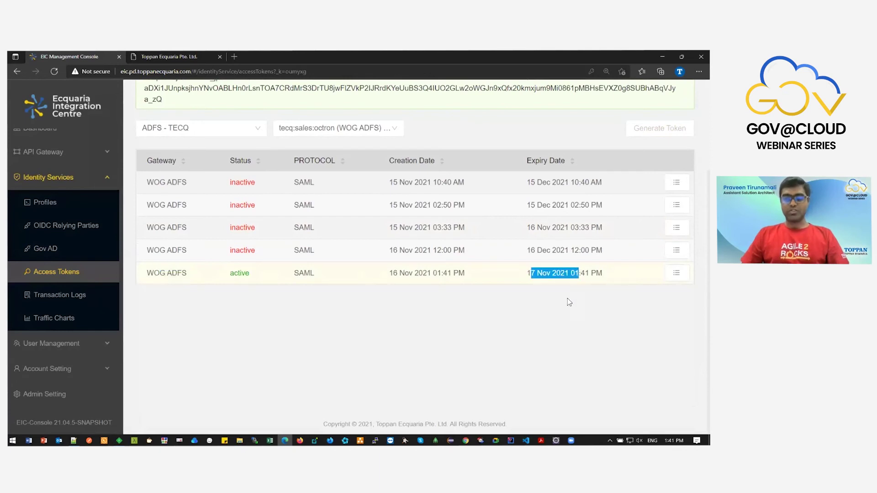
pyautogui.scroll(3, 564, 311)
pyautogui.click(530, 131)
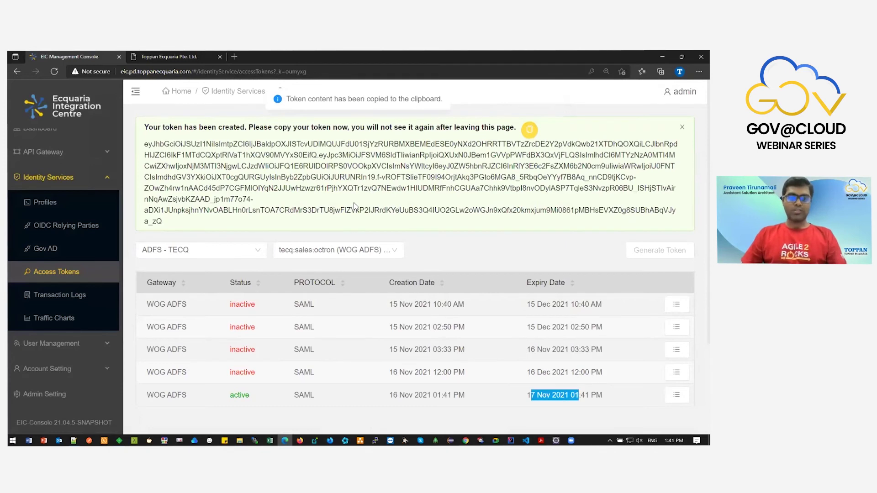
# Look over the new 1.txt notes file in the text editor, then return to Access Tokens.
pyautogui.click(73, 441)
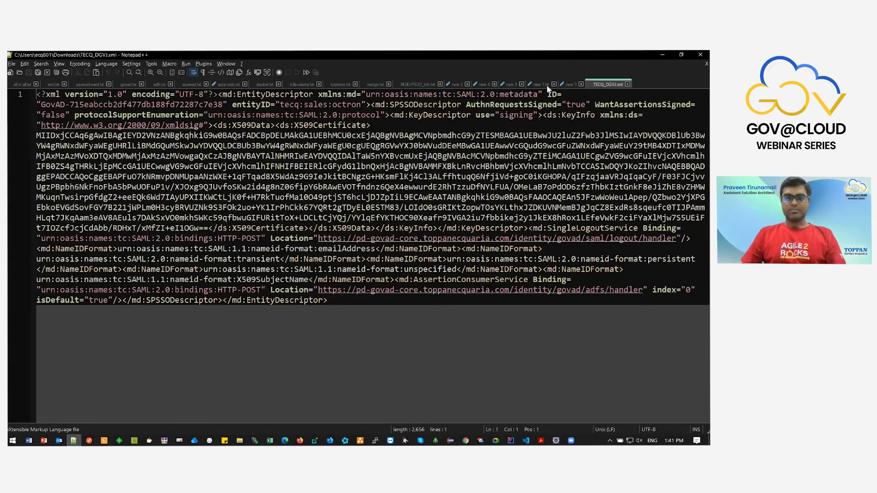
pyautogui.click(546, 86)
pyautogui.scroll(-3, 453, 265)
pyautogui.scroll(-1, 438, 303)
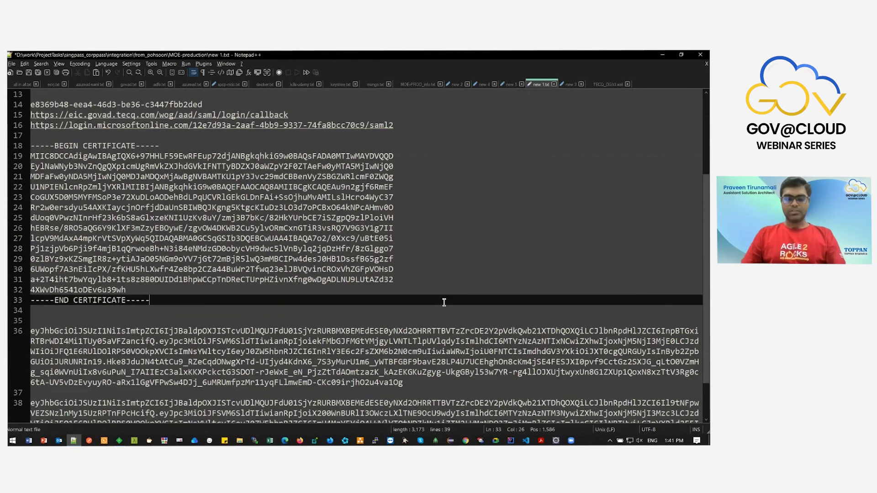
pyautogui.hotkey('alt', 'Tab')
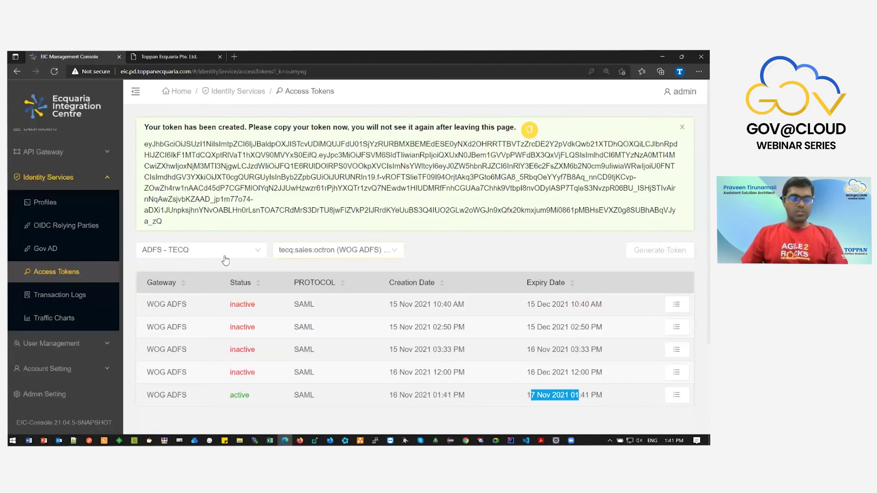
# Confirm the tecq:sales:octron Gov AD config is Active, then switch to the TECQ demo page.
pyautogui.click(68, 249)
pyautogui.moveTo(157, 180); pyautogui.dragTo(468, 183)
pyautogui.click(462, 186)
pyautogui.doubleClick(459, 184)
pyautogui.click(468, 216)
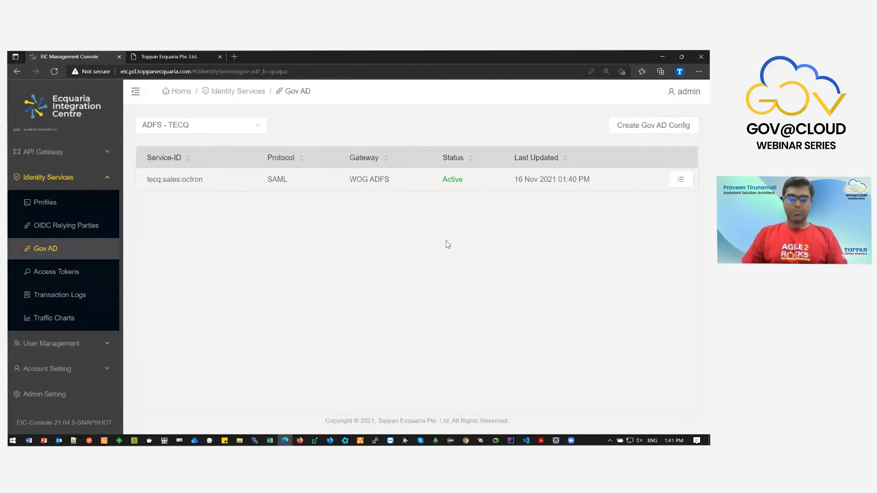
pyautogui.click(175, 56)
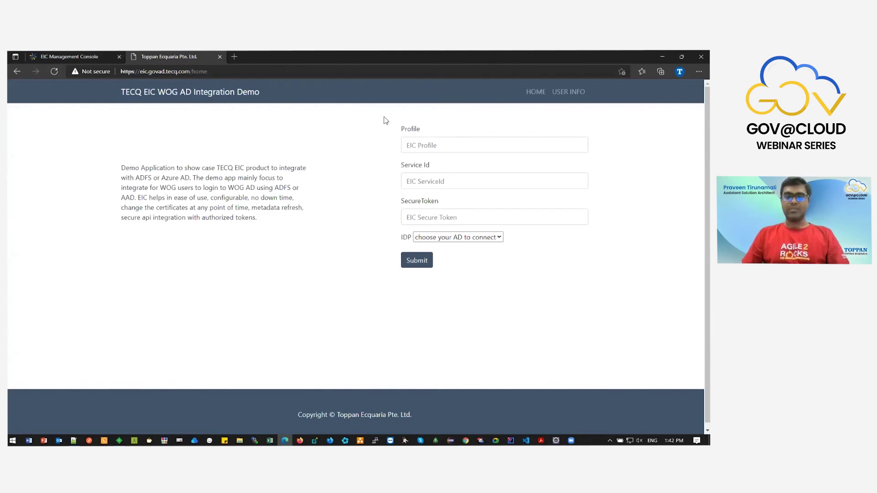
# Enter Profile TECQ and Service Id tecq:sales:octron on the demo login form.
pyautogui.click(81, 55)
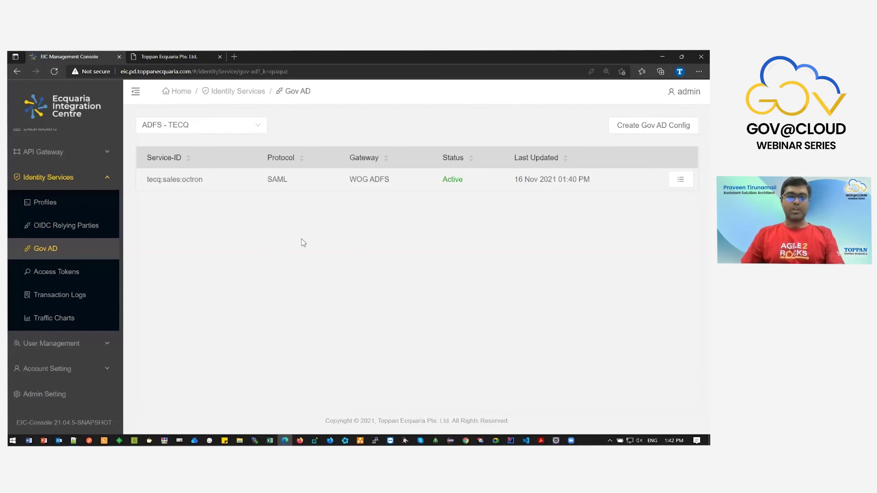
pyautogui.hotkey('ctrl', 'Tab')
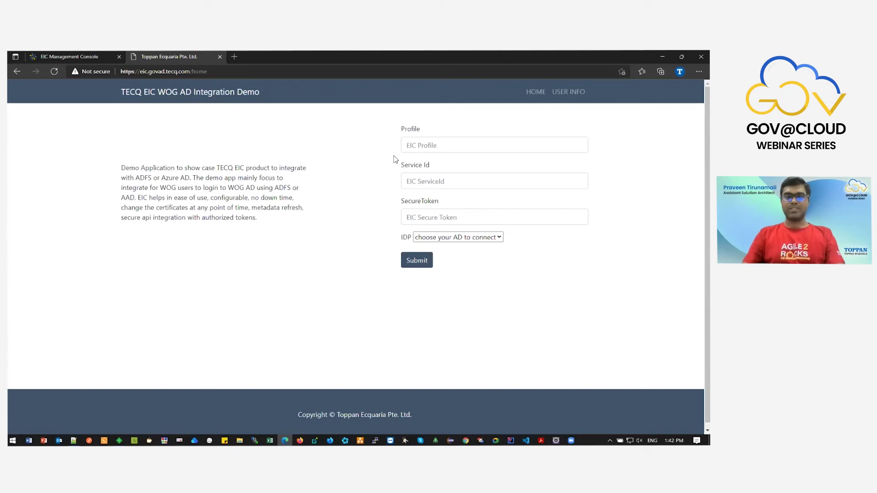
pyautogui.click(413, 145)
pyautogui.write('TECQ')
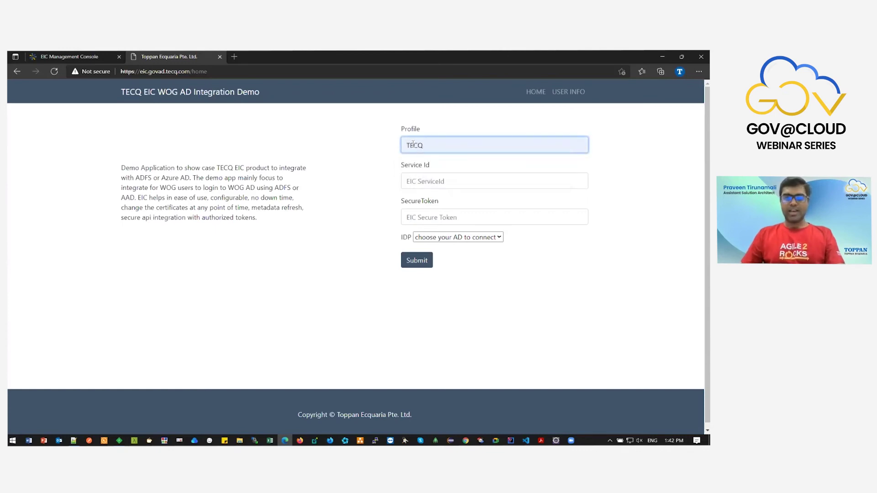
pyautogui.click(425, 182)
pyautogui.click(426, 210)
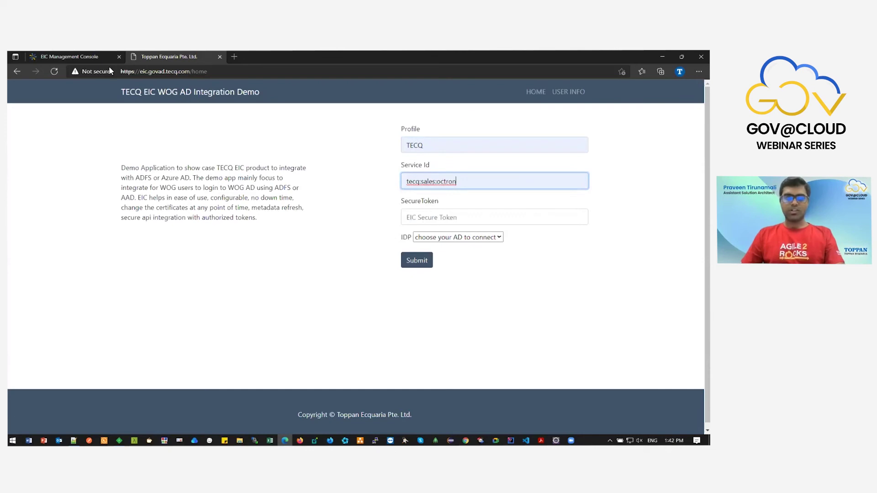
# Fill in the saved secure token, choose WOG ADFS as identity provider, and submit.
pyautogui.click(92, 57)
pyautogui.moveTo(199, 176); pyautogui.dragTo(165, 176)
pyautogui.click(169, 57)
pyautogui.click(482, 218)
pyautogui.click(476, 248)
pyautogui.click(475, 238)
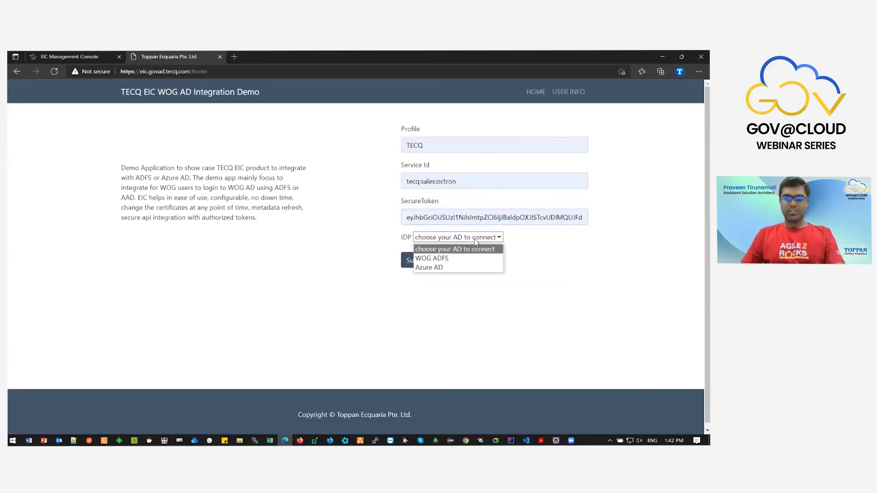
pyautogui.click(466, 262)
pyautogui.click(415, 265)
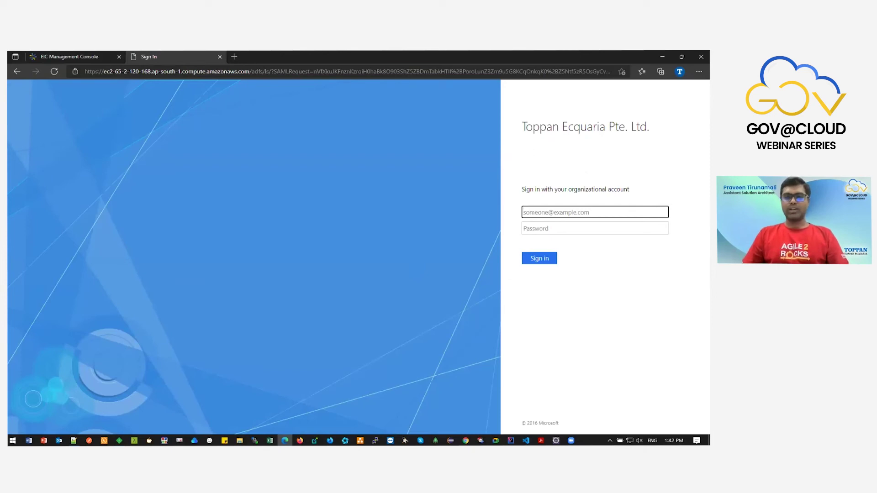
# Sign in to AD FS with the organizational domain username and password.
pyautogui.write('EI')
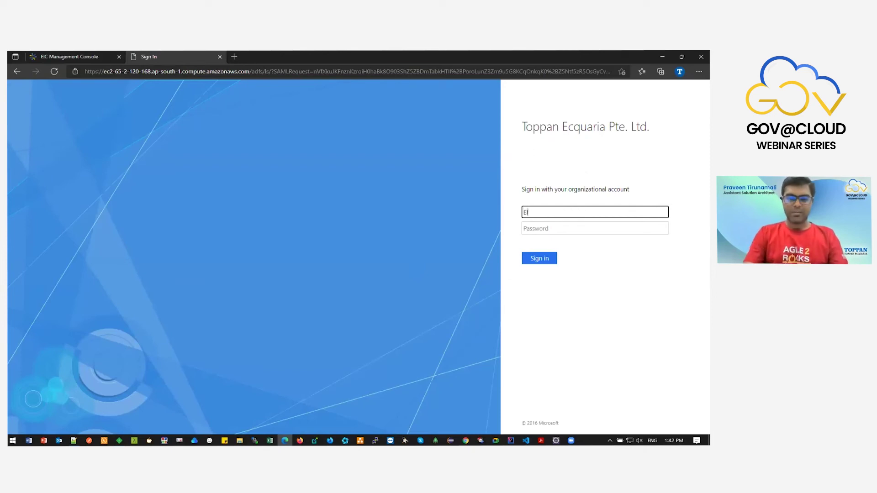
pyautogui.write('C-PD\\praveen')
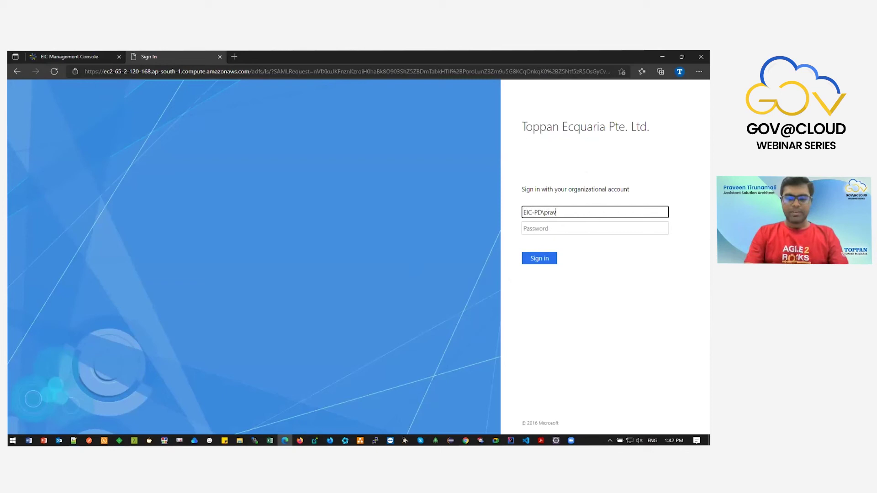
pyautogui.press('Tab')
pyautogui.write('******')
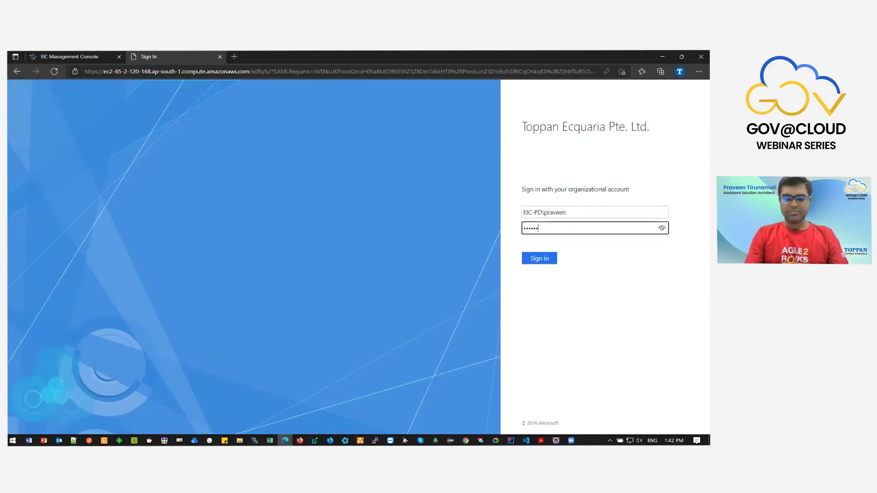
pyautogui.press('Return')
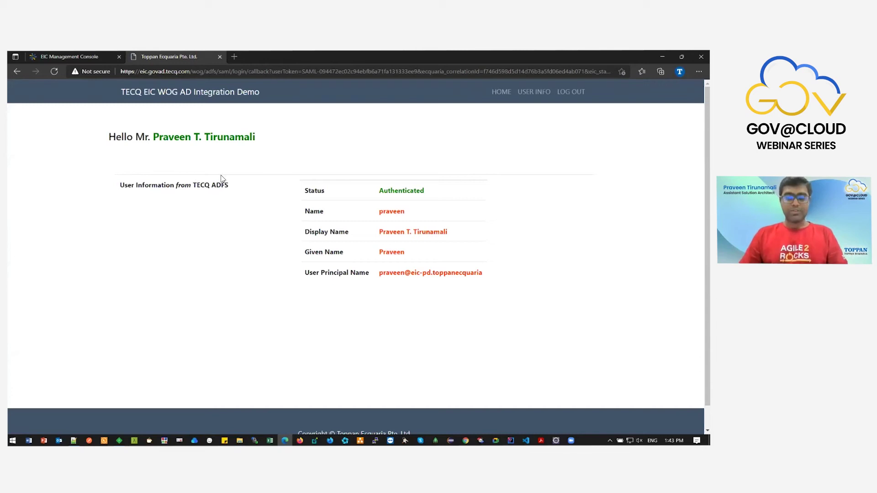
# Log out of the demo and go back to the EIC console's Gov AD list.
pyautogui.click(574, 97)
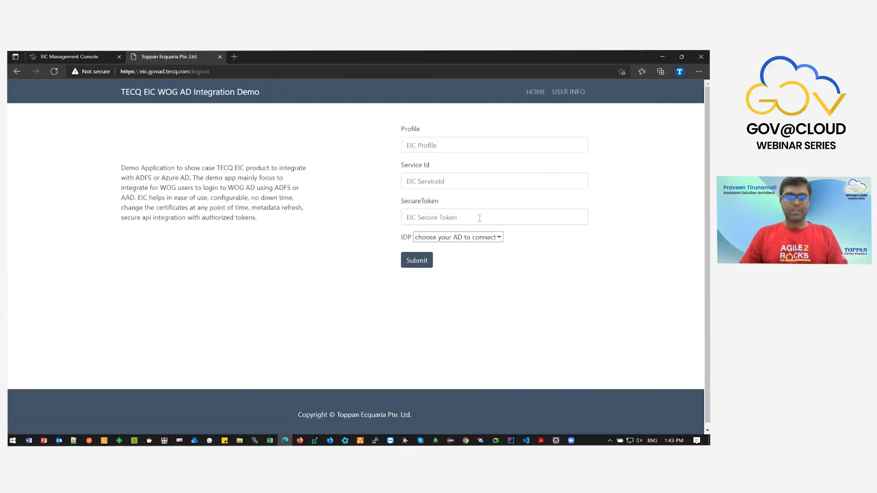
pyautogui.click(85, 55)
pyautogui.scroll(1, 108, 116)
pyautogui.click(175, 242)
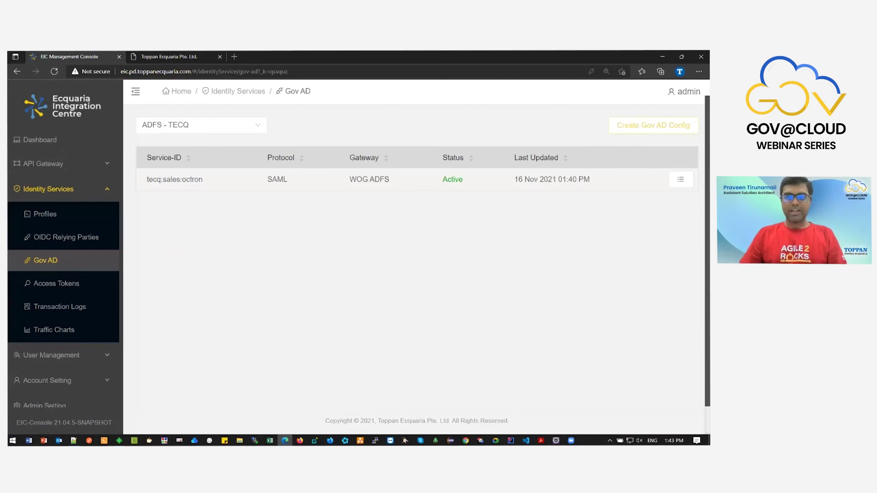
# Start a new Gov AD config with the AZURE AD gateway and saved Service ID and Object ID.
pyautogui.click(653, 125)
pyautogui.click(290, 225)
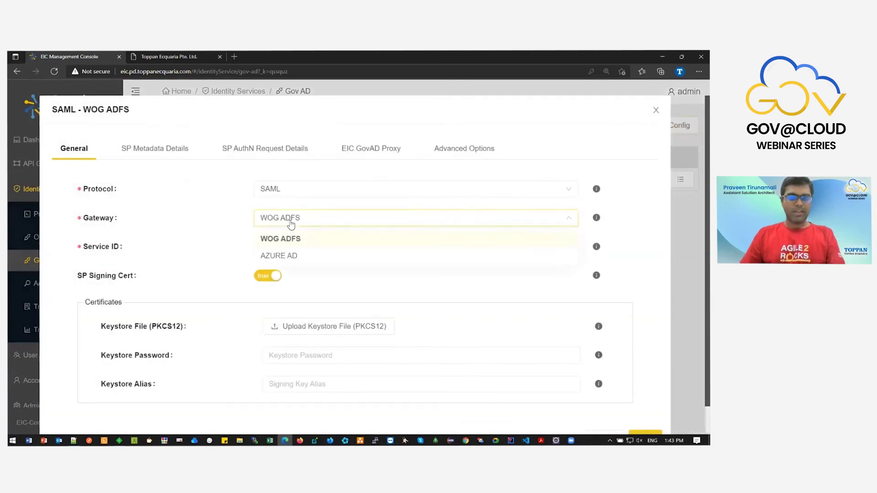
pyautogui.click(287, 258)
pyautogui.click(281, 251)
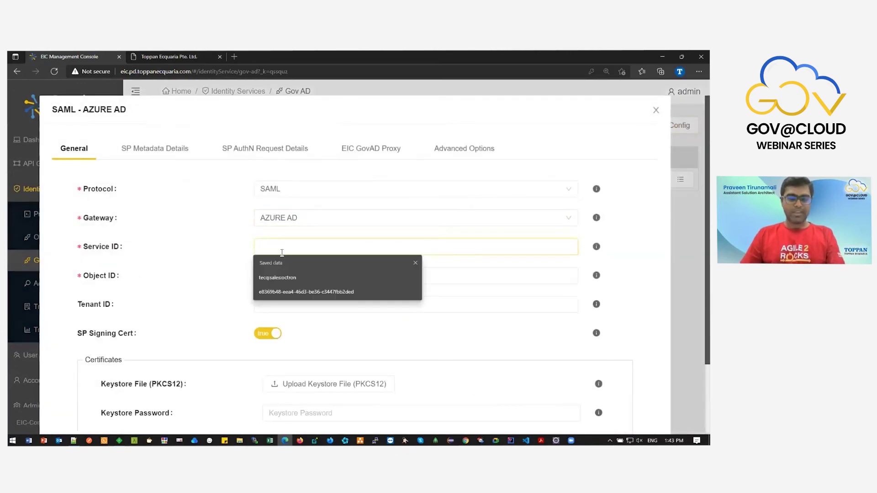
pyautogui.click(286, 292)
pyautogui.click(289, 276)
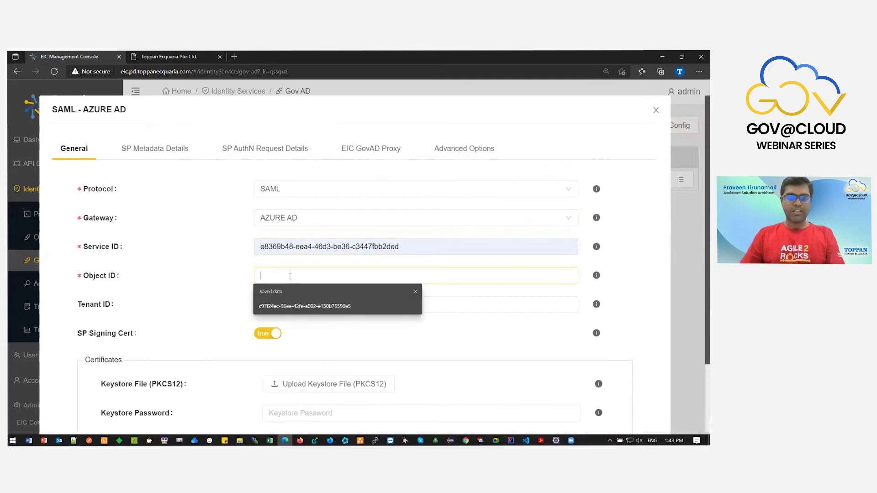
pyautogui.click(291, 304)
pyautogui.scroll(-2, 221, 276)
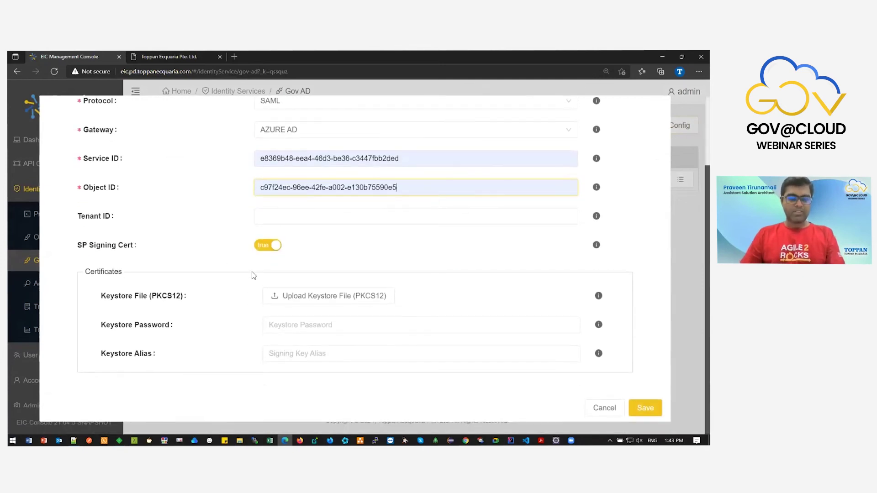
# Disable SP signing and SP metadata, use PasswordProtectedTransport and emailAddress NameId, disable passive authentication.
pyautogui.click(260, 247)
pyautogui.click(178, 158)
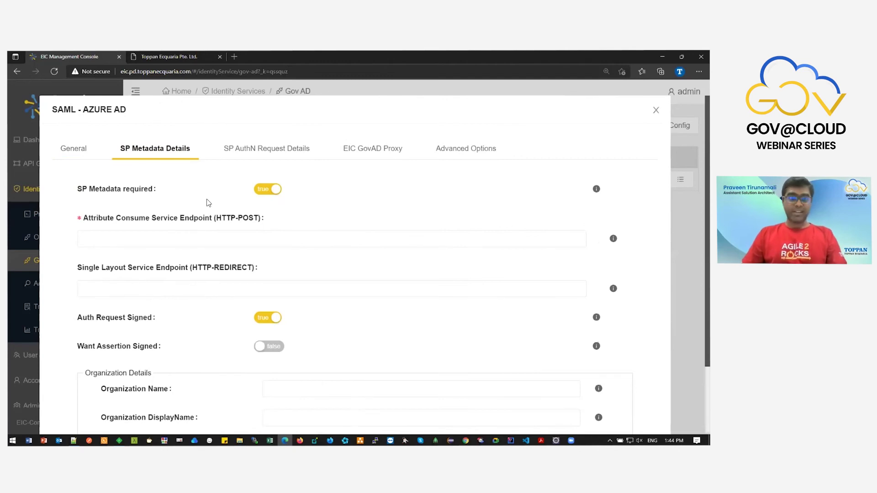
pyautogui.click(266, 195)
pyautogui.click(261, 148)
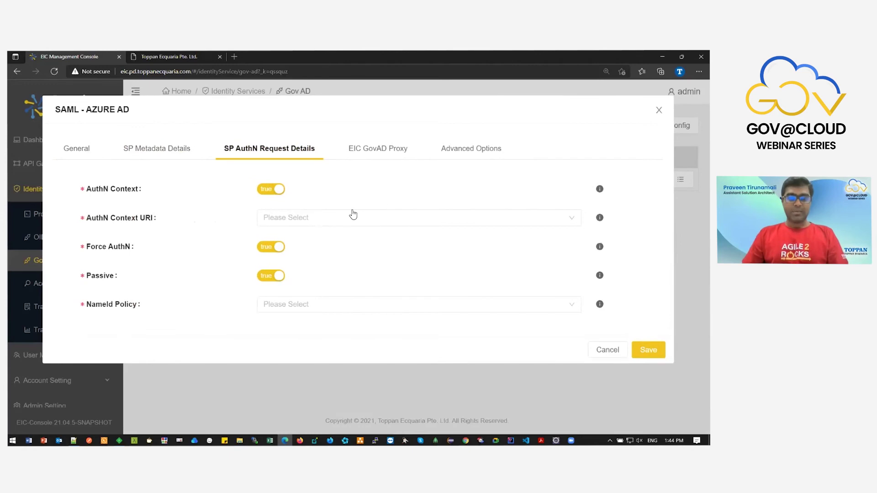
pyautogui.click(348, 236)
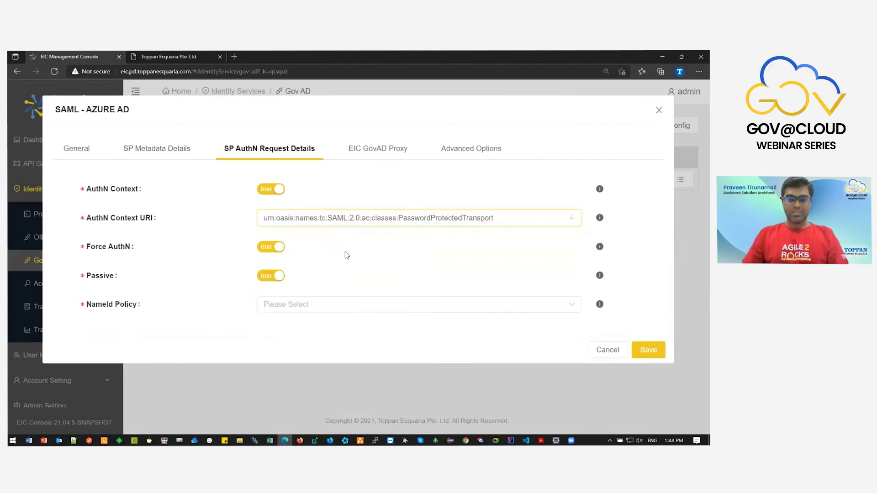
pyautogui.click(342, 313)
pyautogui.click(372, 195)
pyautogui.click(274, 276)
# Paste the Azure AD login callback URL as Application Login Redirection Url and save.
pyautogui.click(361, 157)
pyautogui.click(356, 221)
pyautogui.click(312, 294)
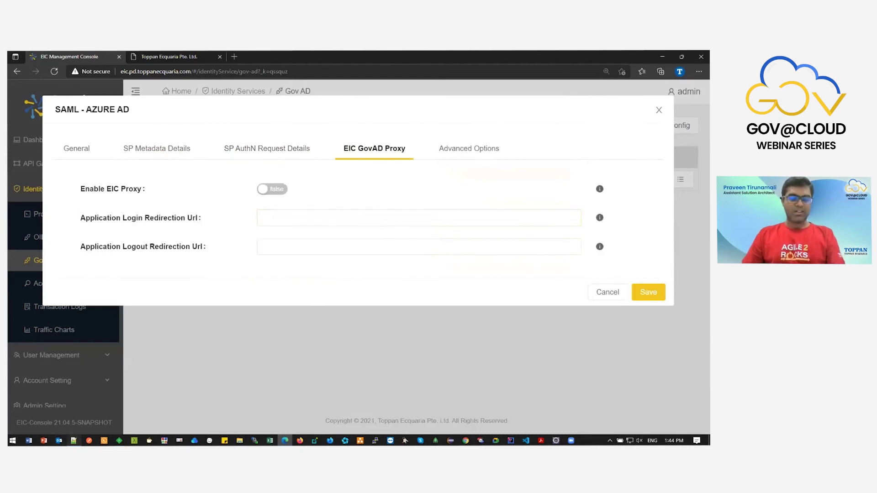
pyautogui.click(73, 440)
pyautogui.scroll(3, 372, 225)
pyautogui.click(338, 206)
pyautogui.hotkey('shift', 'Home')
pyautogui.hotkey('ctrl', 'c')
pyautogui.hotkey('alt', 'Tab')
pyautogui.click(341, 223)
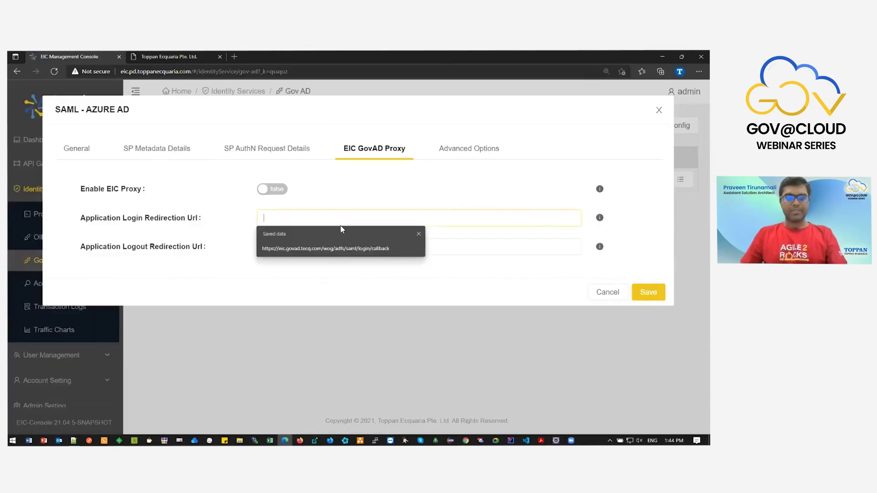
pyautogui.hotkey('ctrl', 'v')
pyautogui.click(318, 281)
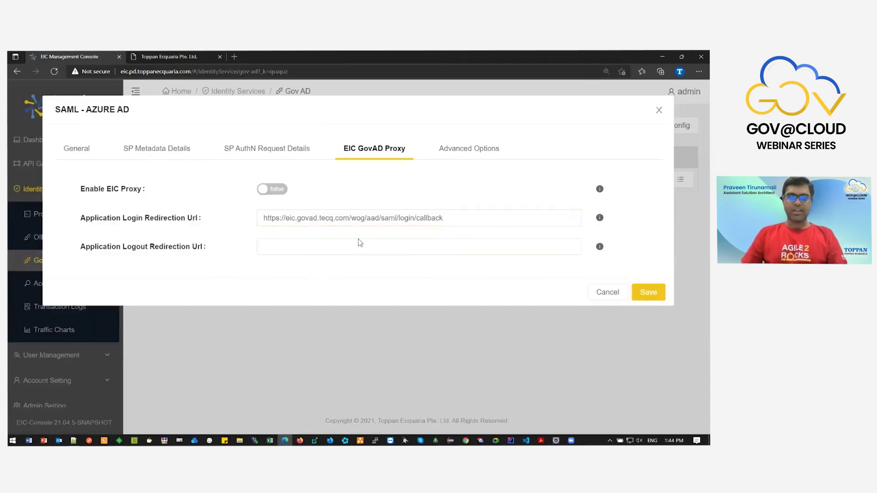
pyautogui.click(648, 293)
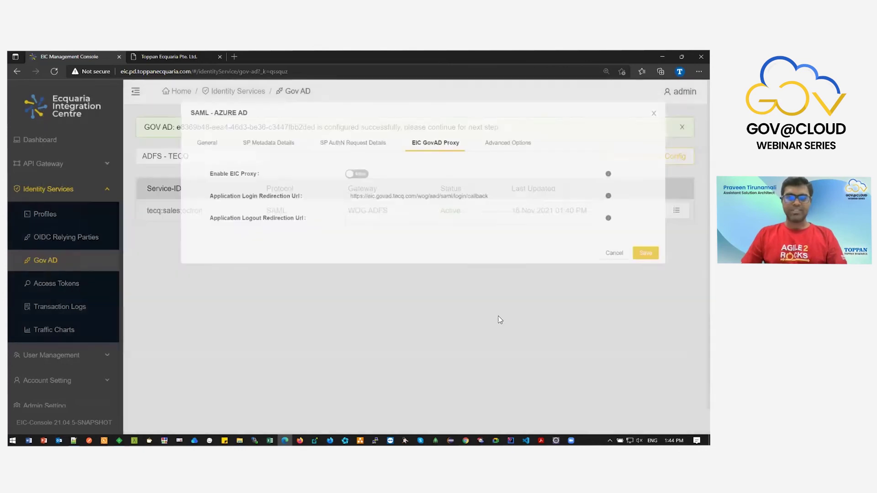
# Open IDP details for the AZURE AD row, set identifier TECQ-AAD, and turn metadata off.
pyautogui.moveTo(388, 210); pyautogui.dragTo(520, 211)
pyautogui.click(677, 211)
pyautogui.click(644, 291)
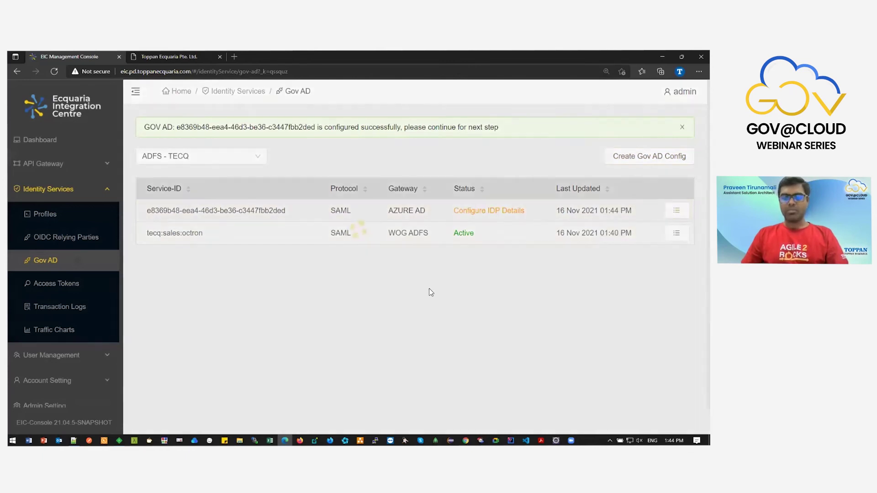
pyautogui.click(364, 147)
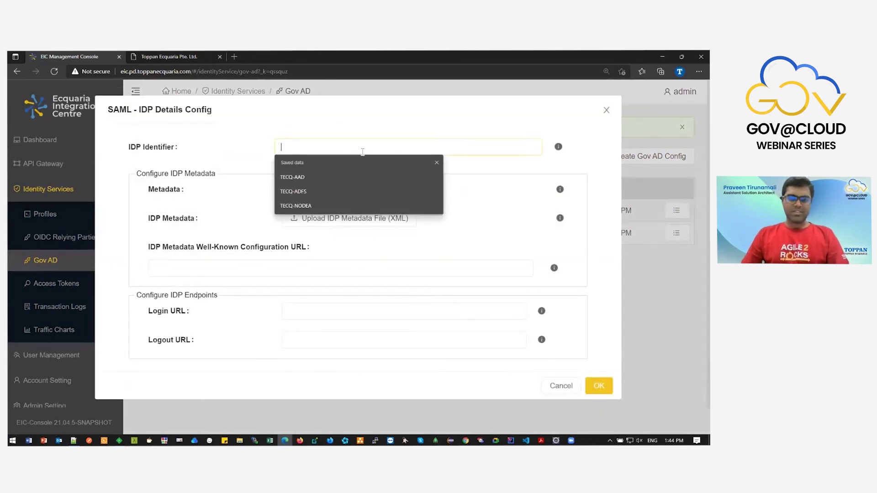
pyautogui.click(343, 181)
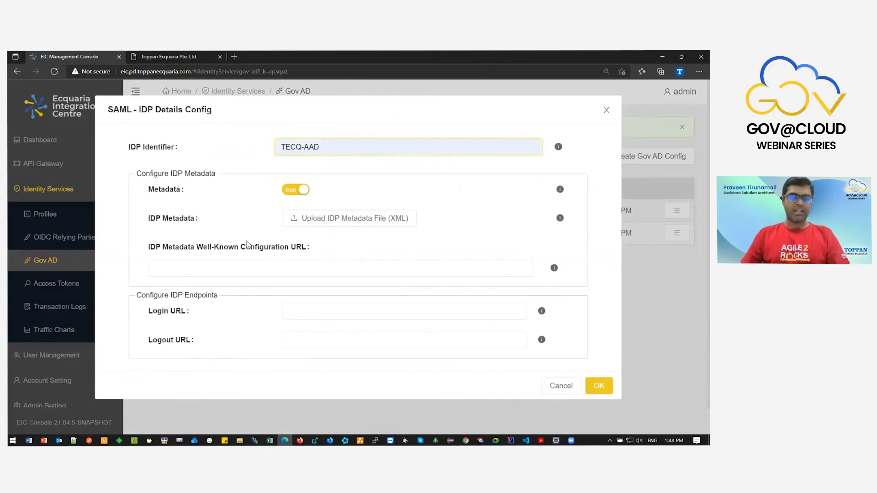
pyautogui.click(291, 192)
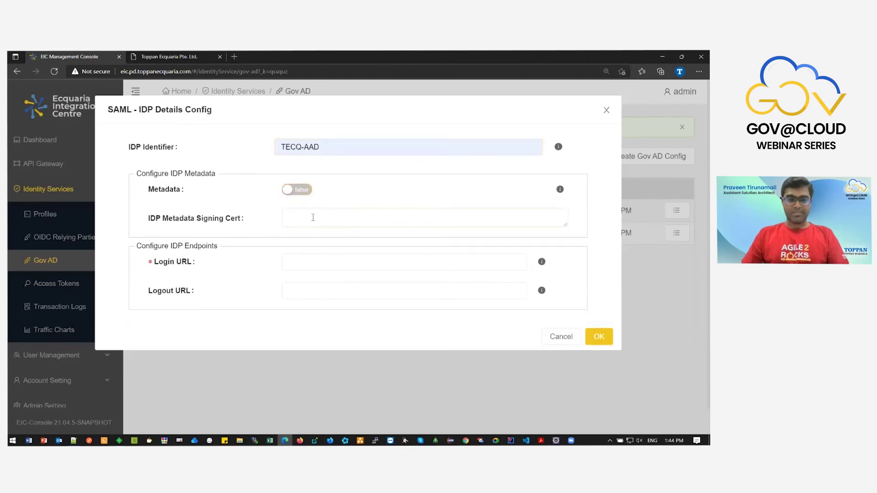
# Paste the Azure AD signing certificate, fill the Microsoft Login URL, and save the IDP details.
pyautogui.moveTo(565, 226); pyautogui.dragTo(564, 298)
pyautogui.click(73, 441)
pyautogui.moveTo(157, 394); pyautogui.dragTo(16, 239)
pyautogui.hotkey('ctrl', 'c')
pyautogui.hotkey('alt', 'Tab')
pyautogui.hotkey('ctrl', 'v')
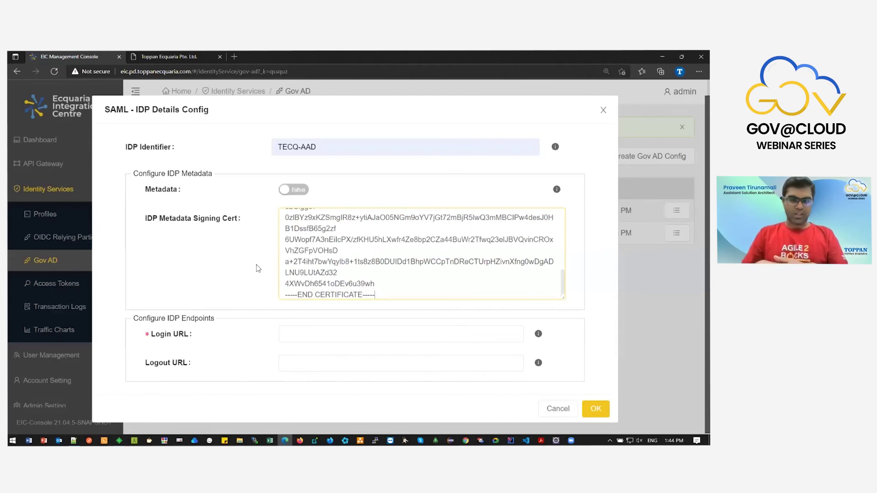
pyautogui.click(294, 338)
pyautogui.click(283, 365)
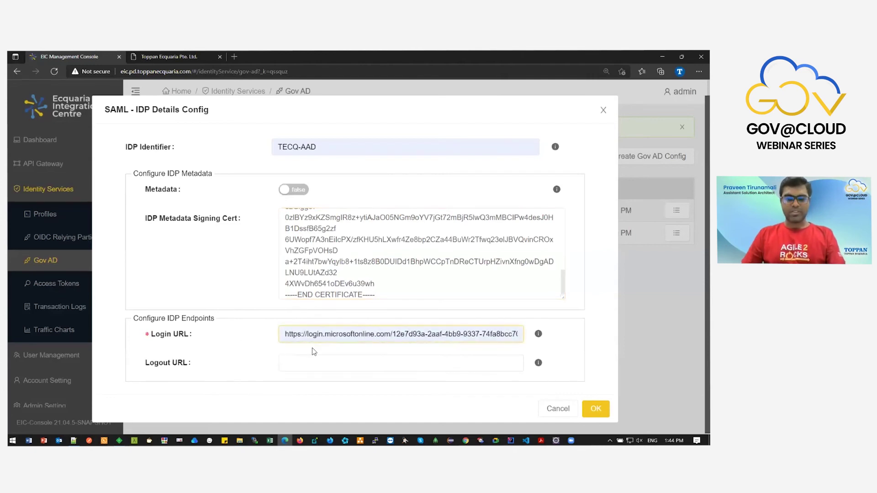
pyautogui.click(596, 408)
# Go to the Access Tokens page and list the service IDs.
pyautogui.moveTo(449, 211); pyautogui.dragTo(537, 207)
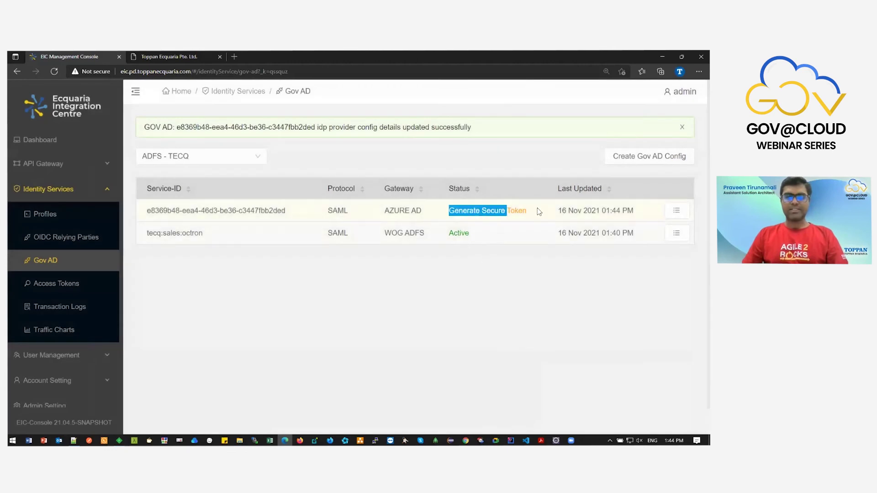
pyautogui.click(41, 287)
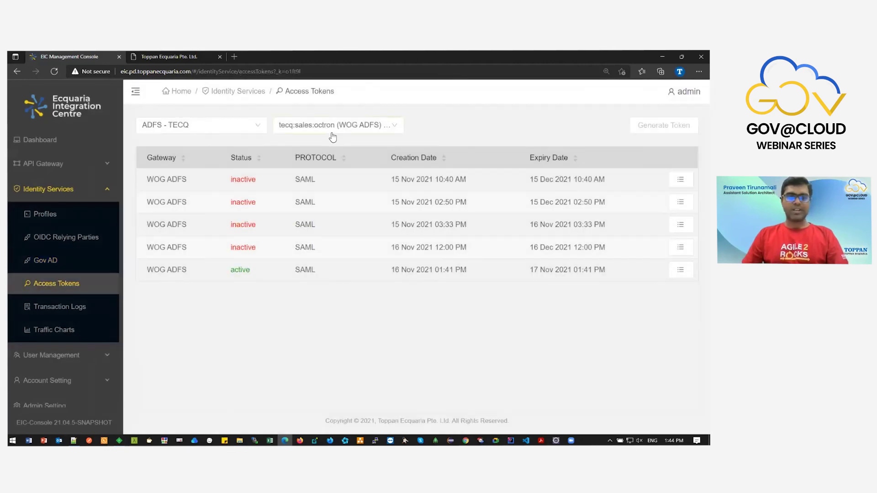
pyautogui.click(333, 132)
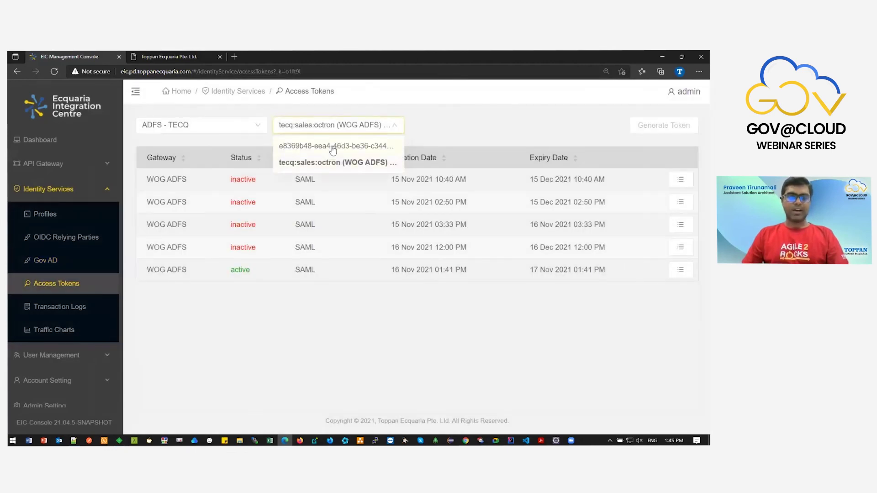
# Generate and save a 30-day access token for the Azure AD service, then copy it.
pyautogui.click(333, 146)
pyautogui.click(664, 125)
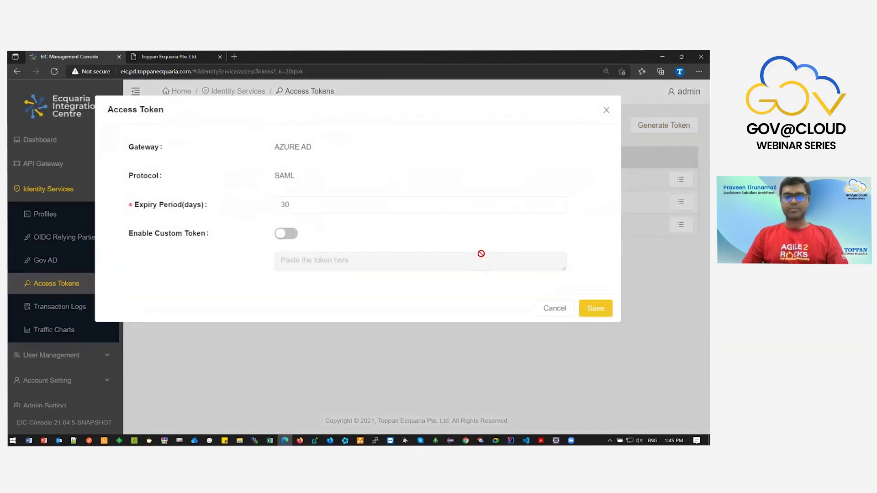
pyautogui.click(596, 309)
pyautogui.click(529, 129)
# Store the token in the Notepad++ notes and check both service IDs on the Gov AD list.
pyautogui.click(73, 441)
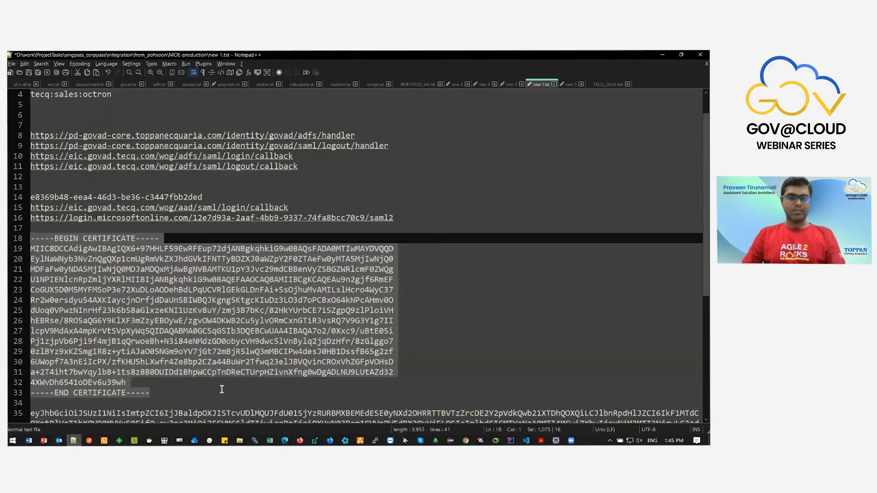
pyautogui.click(226, 401)
pyautogui.scroll(-2, 226, 400)
pyautogui.hotkey('alt', 'Tab')
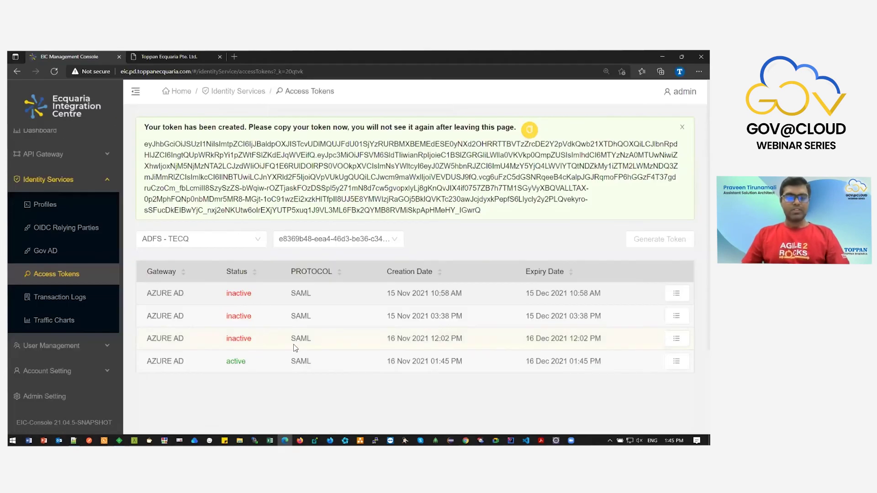
pyautogui.click(50, 254)
pyautogui.moveTo(146, 179); pyautogui.dragTo(299, 180)
pyautogui.moveTo(163, 202); pyautogui.dragTo(402, 204)
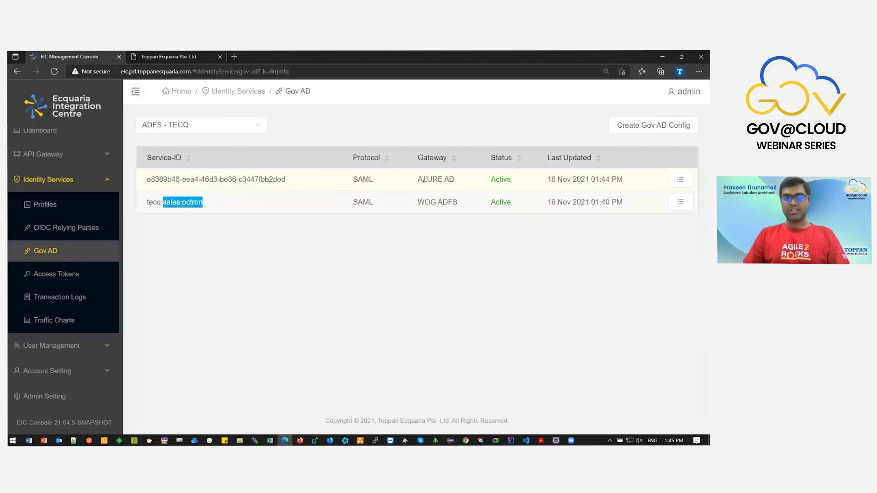
# In the demo login app, set Profile to TECQ and choose the Azure AD service ID.
pyautogui.click(425, 180)
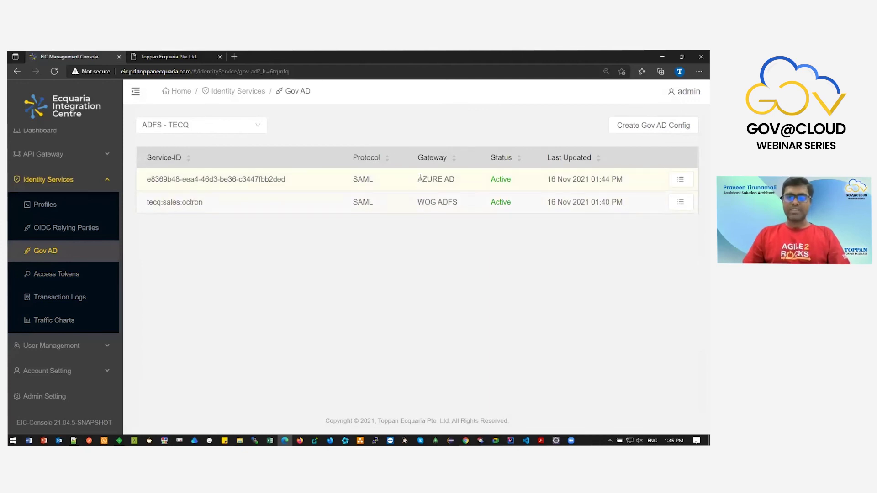
pyautogui.moveTo(417, 179); pyautogui.dragTo(456, 178)
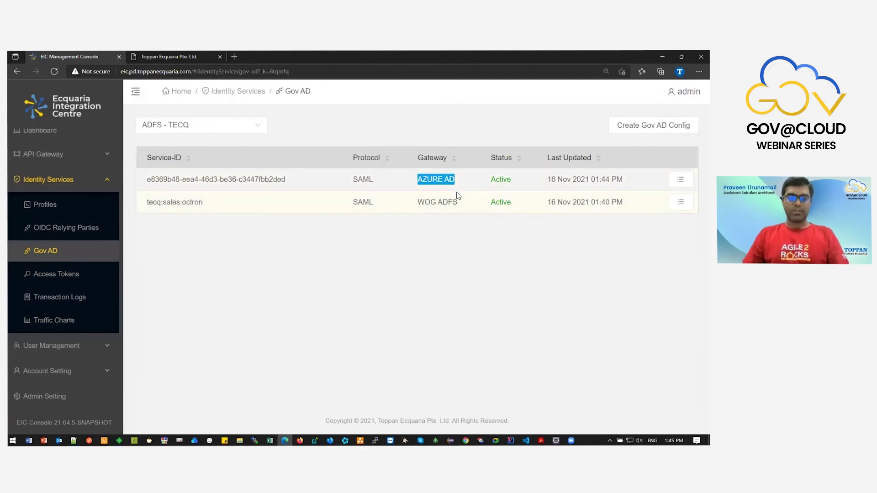
pyautogui.click(169, 56)
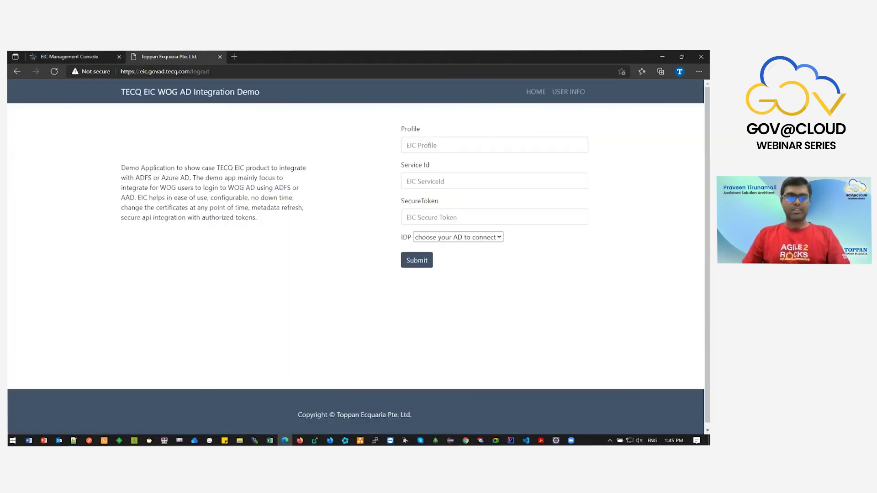
pyautogui.click(461, 149)
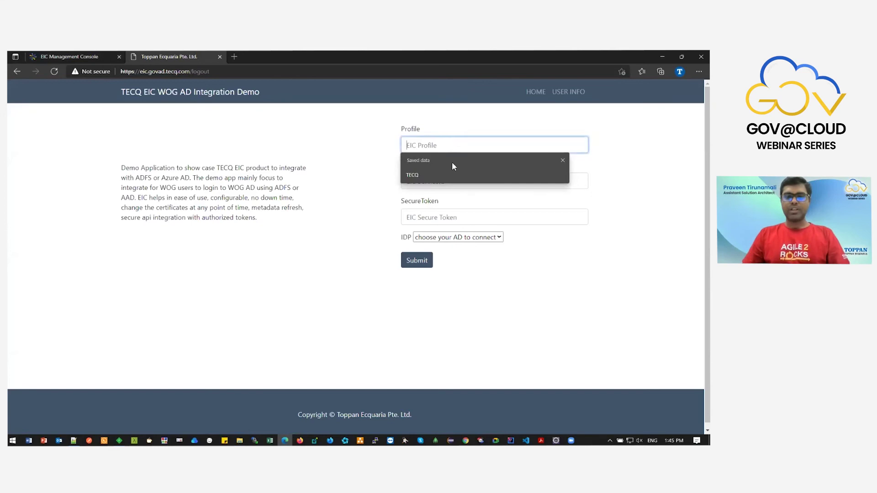
pyautogui.click(456, 175)
pyautogui.click(456, 183)
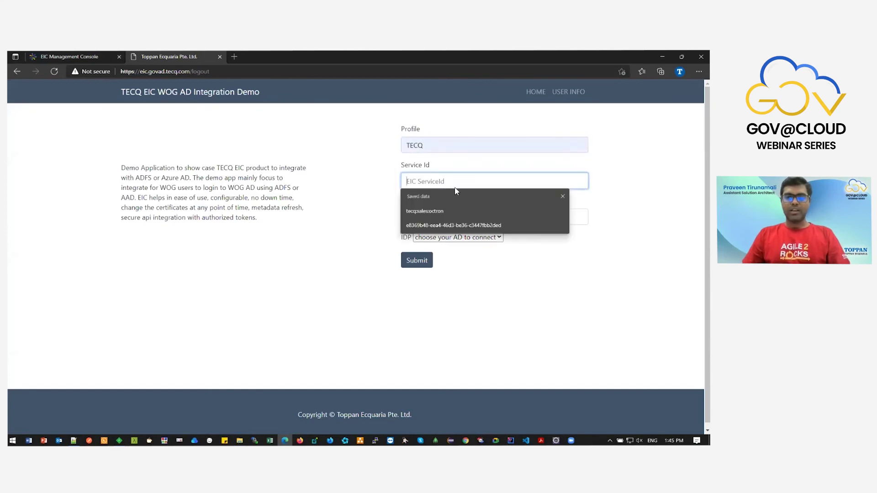
pyautogui.click(454, 226)
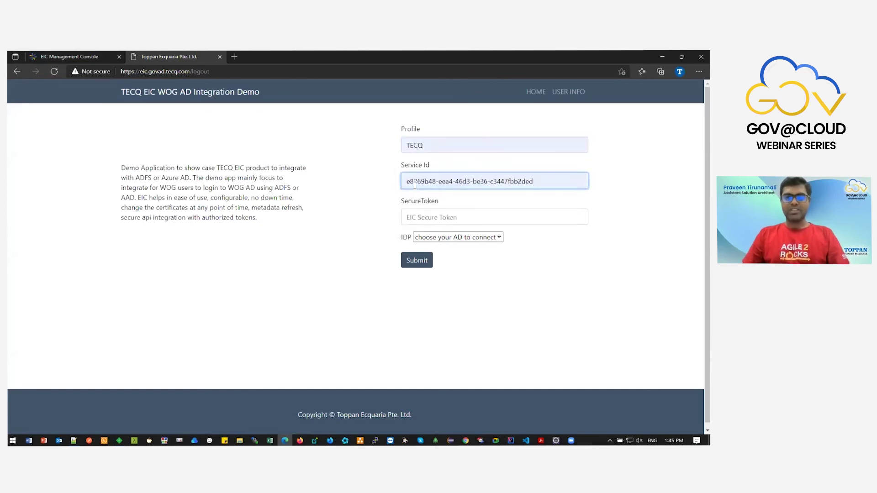
# Fill SecureToken with the saved token, select Azure AD as IDP, and submit the form.
pyautogui.click(73, 57)
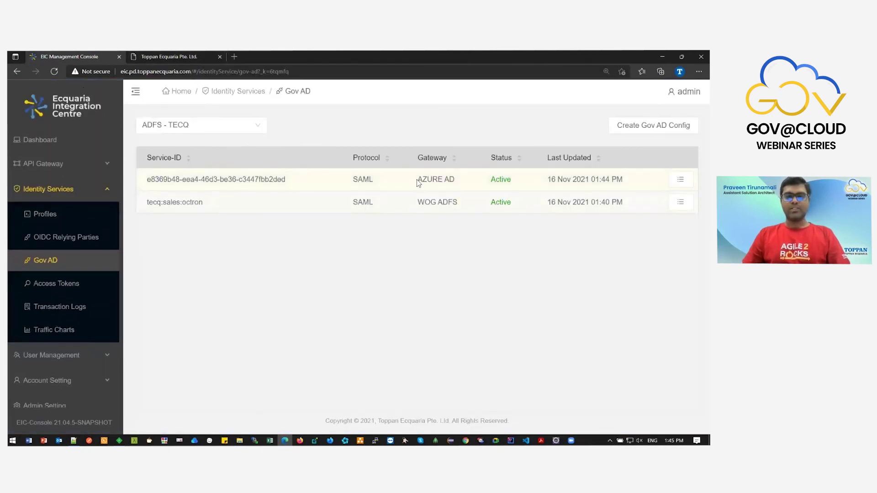
pyautogui.moveTo(418, 180); pyautogui.dragTo(461, 182)
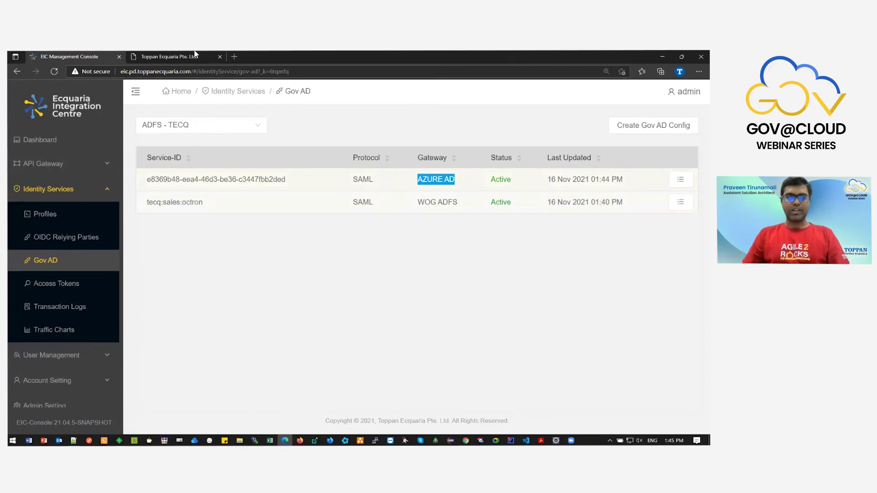
pyautogui.click(172, 56)
pyautogui.click(433, 219)
pyautogui.click(454, 261)
pyautogui.click(457, 237)
pyautogui.click(454, 268)
pyautogui.click(415, 264)
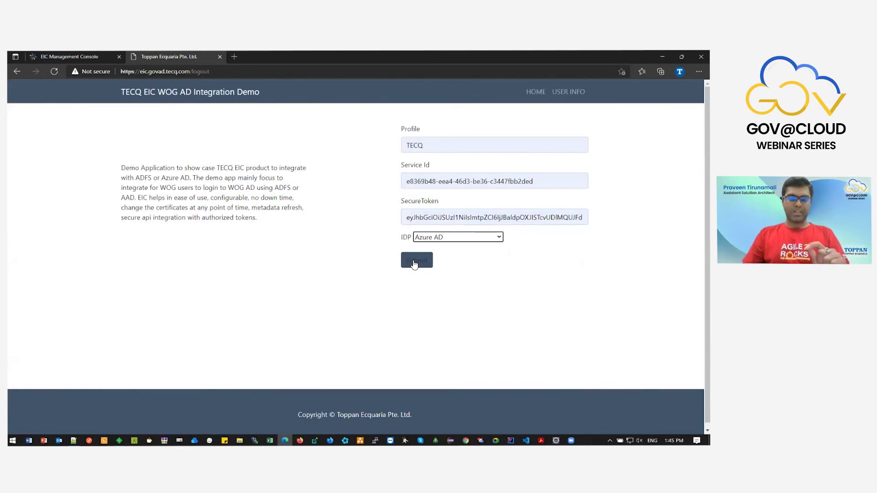
pyautogui.click(415, 264)
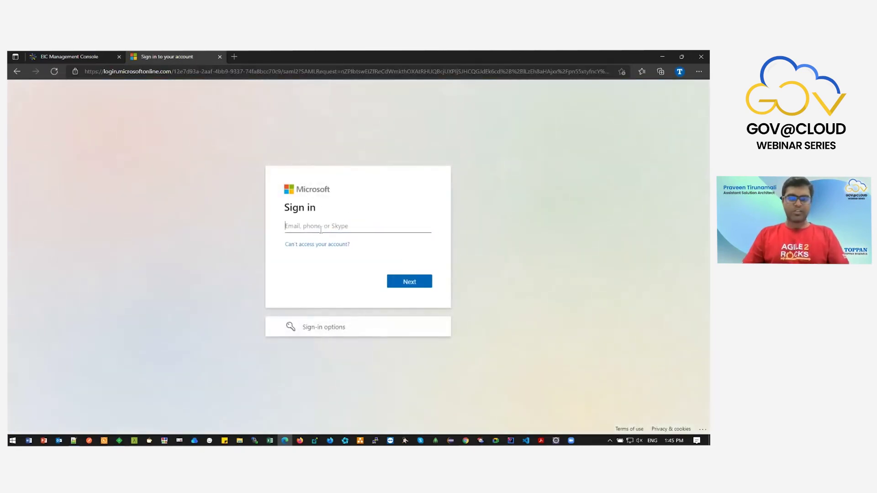
# Sign in with the Azure AD account's email and password, declining to stay signed in.
pyautogui.click(323, 230)
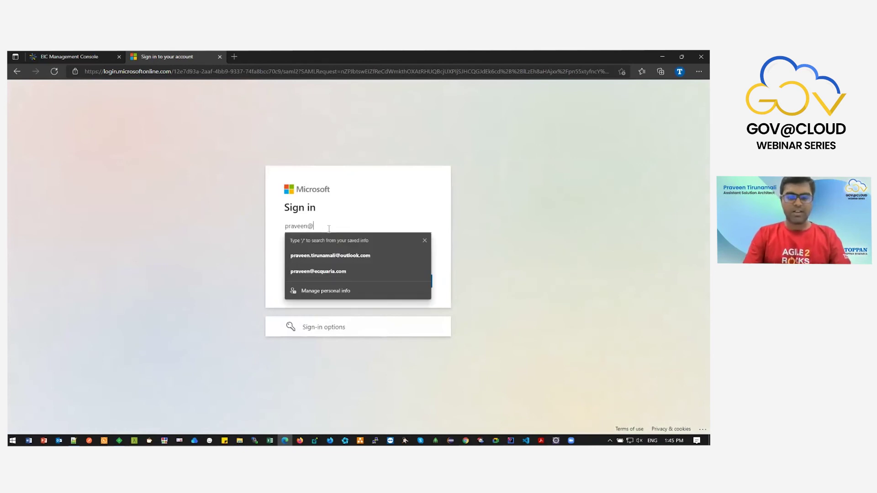
pyautogui.click(402, 282)
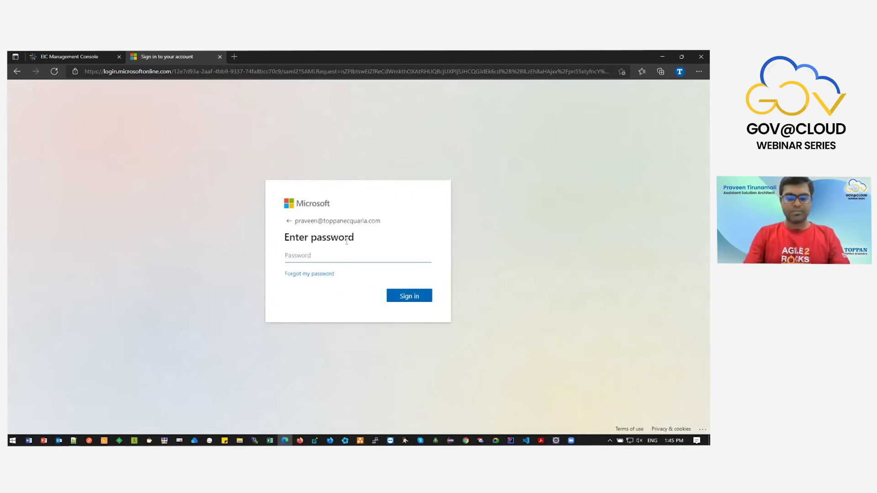
pyautogui.write('*********')
pyautogui.press('Return')
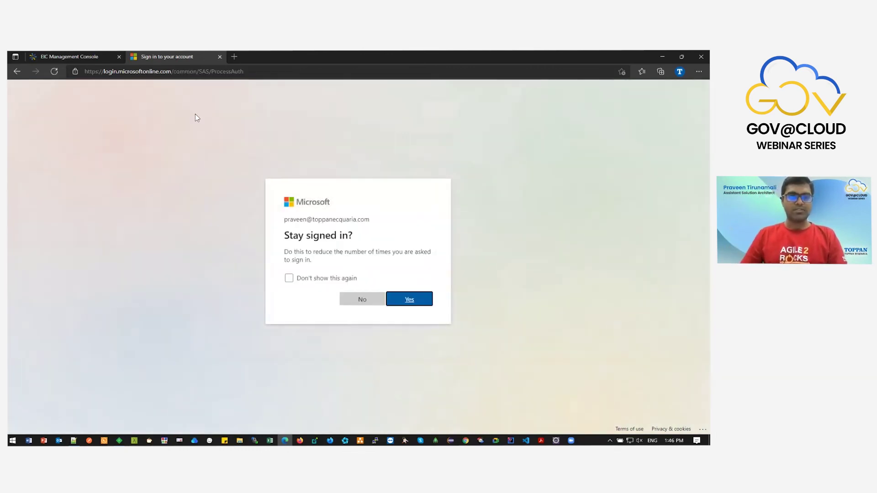
pyautogui.click(364, 300)
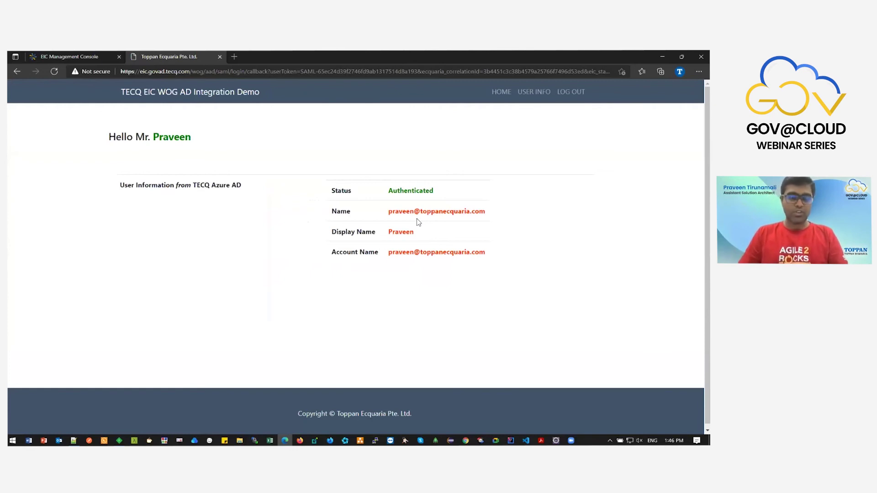
pyautogui.click(83, 56)
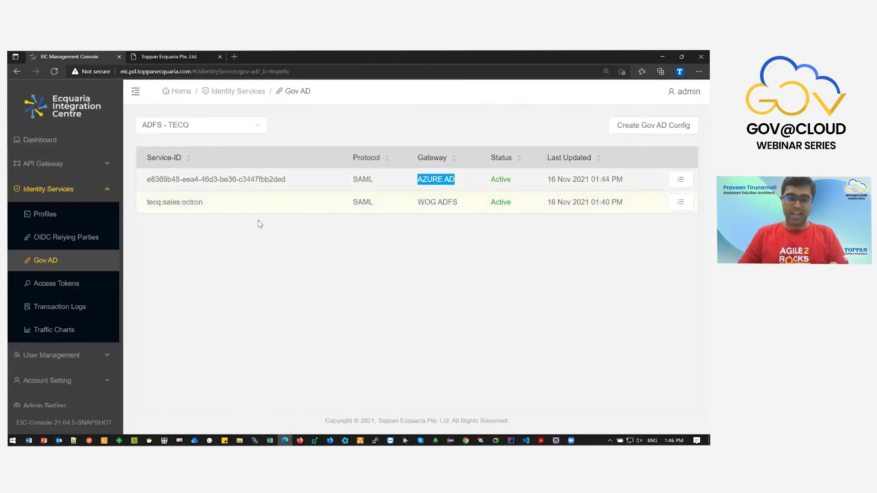
# Refresh the Gov AD list, check the Azure AD and WOG ADFS rows, then go to Transaction Logs.
pyautogui.click(84, 259)
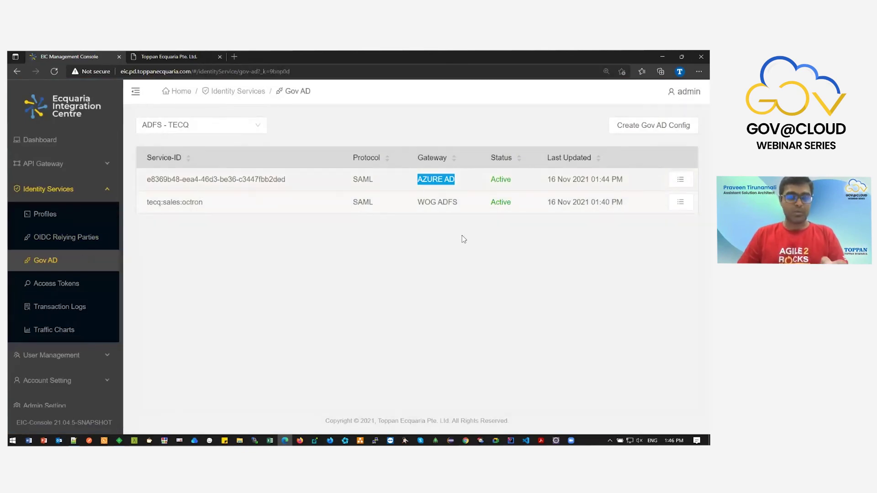
pyautogui.click(464, 238)
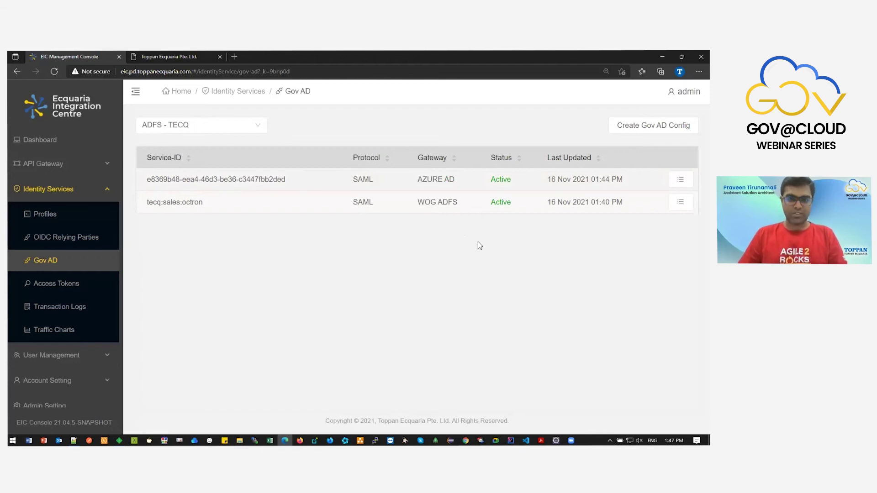
pyautogui.click(108, 314)
# Browse to the second page of logs and set the Time Range to Today.
pyautogui.scroll(-3, 193, 292)
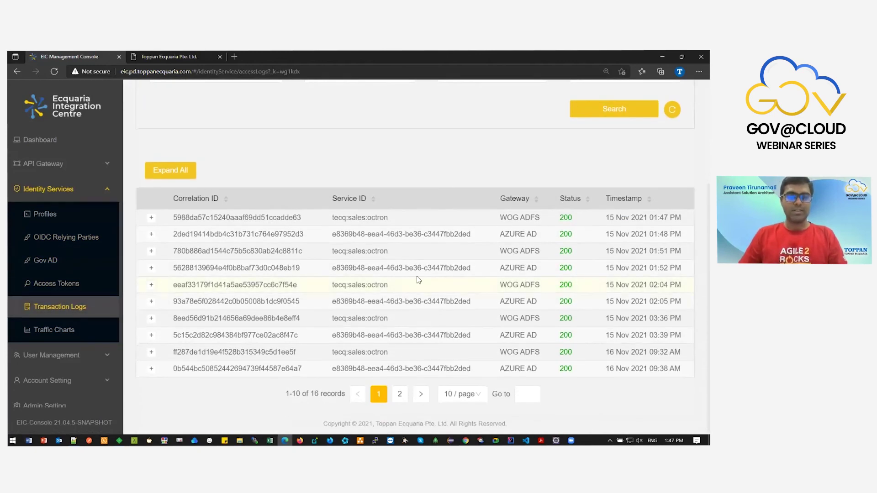
pyautogui.scroll(3, 417, 278)
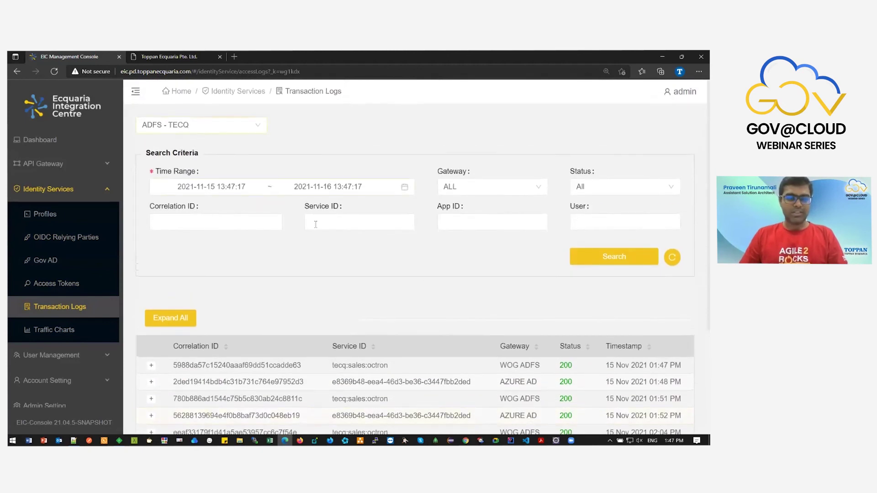
pyautogui.scroll(-3, 329, 288)
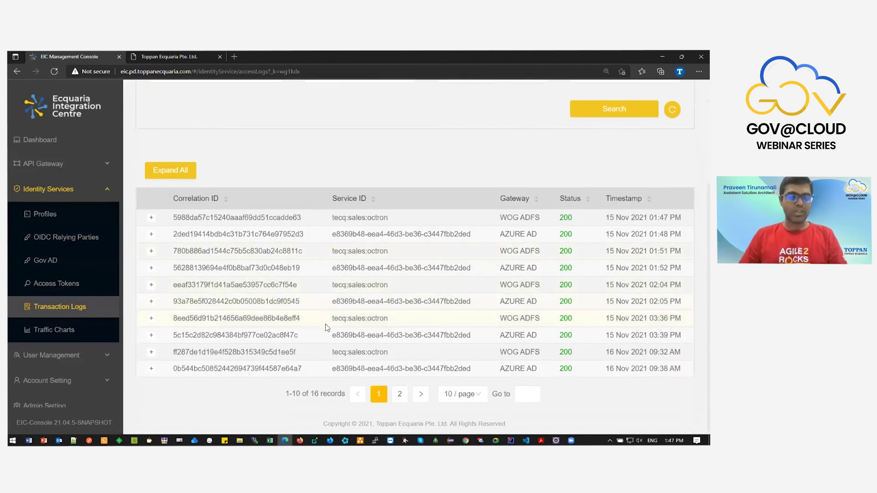
pyautogui.click(399, 394)
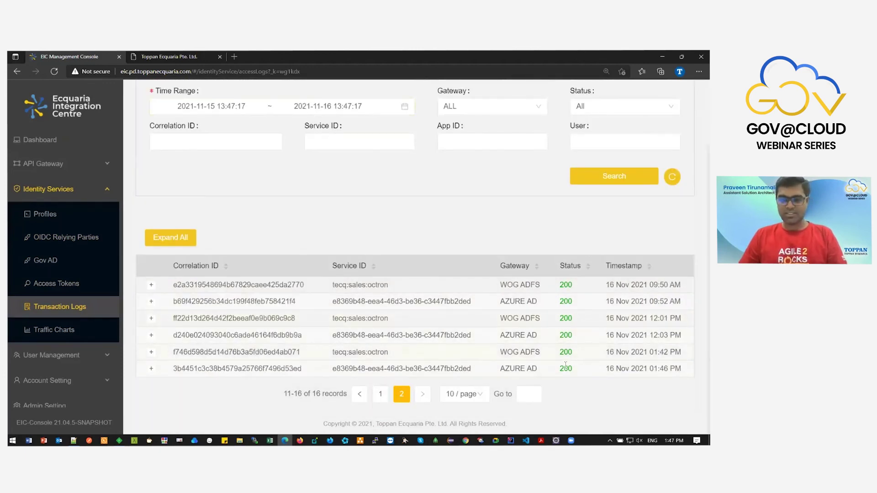
pyautogui.click(330, 106)
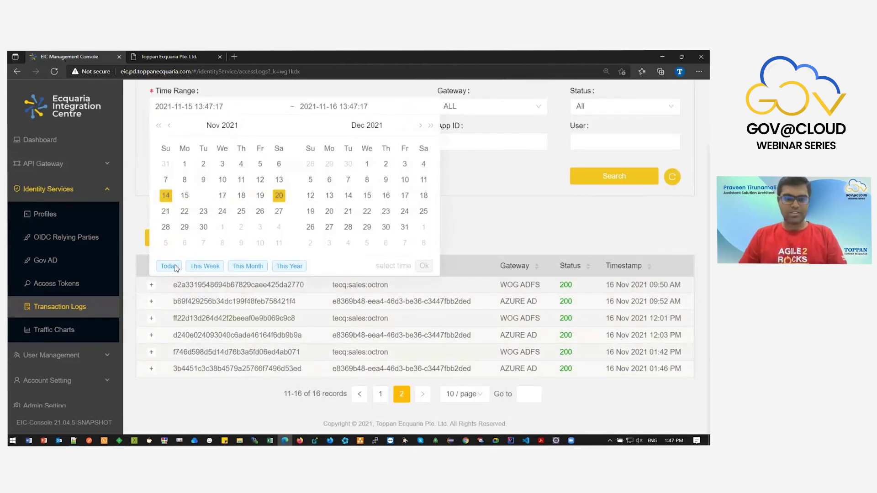
pyautogui.click(169, 266)
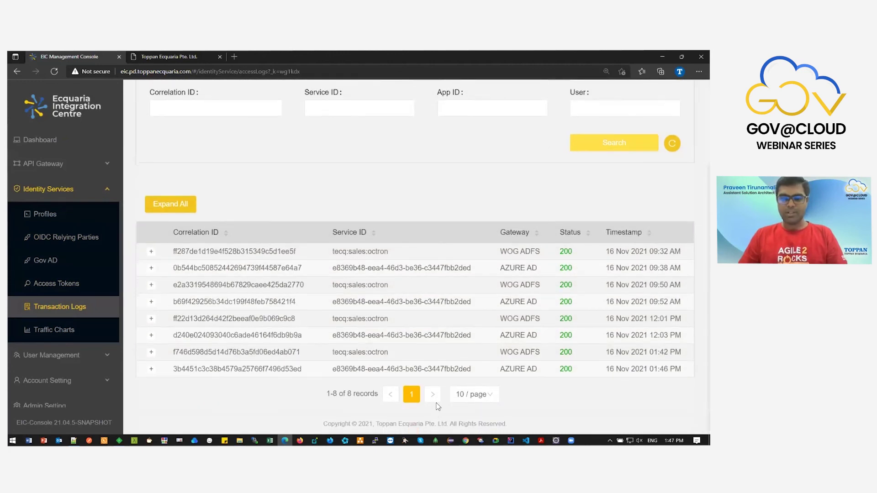
# Expand the details of the latest AZURE AD login entry.
pyautogui.moveTo(610, 369); pyautogui.dragTo(676, 369)
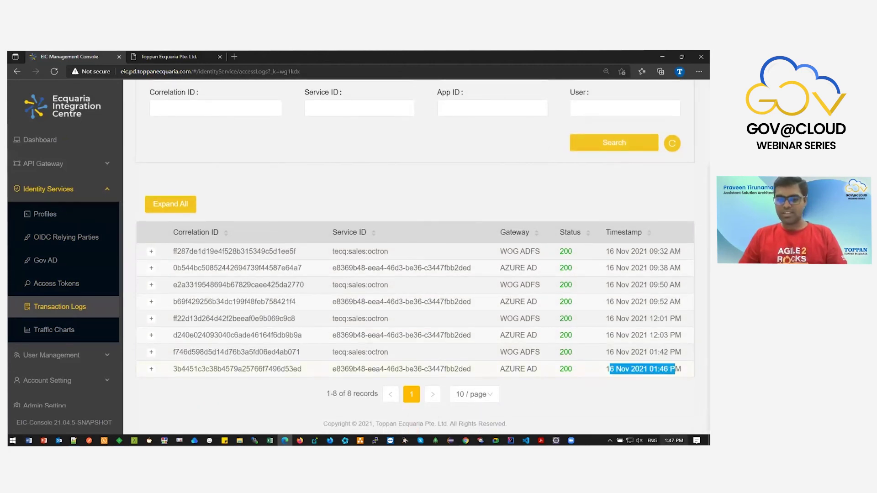
pyautogui.moveTo(505, 370); pyautogui.dragTo(537, 369)
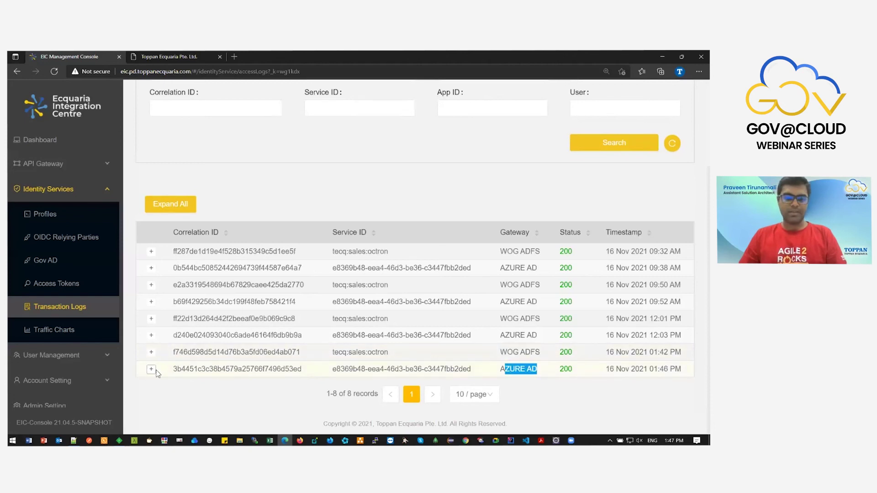
pyautogui.click(152, 369)
pyautogui.scroll(-3, 183, 372)
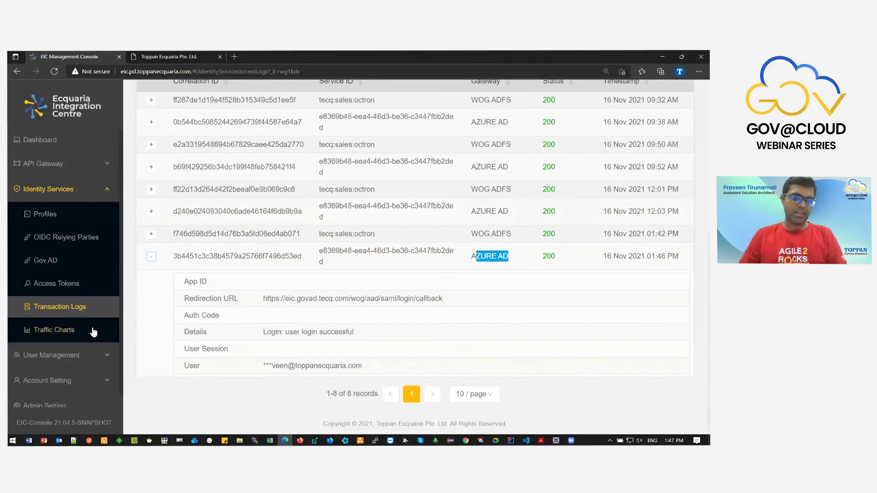
pyautogui.click(110, 322)
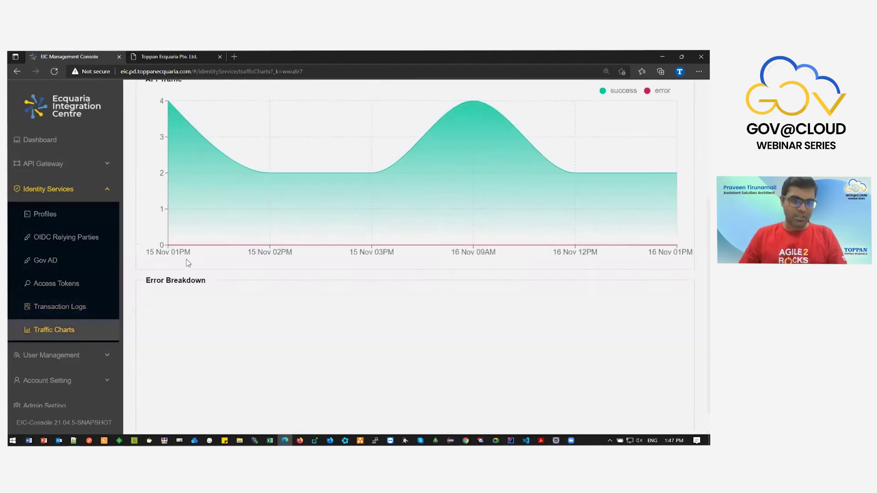
# Collapse the side navigation to icons and view the available Gov AD configurations.
pyautogui.scroll(1, 212, 242)
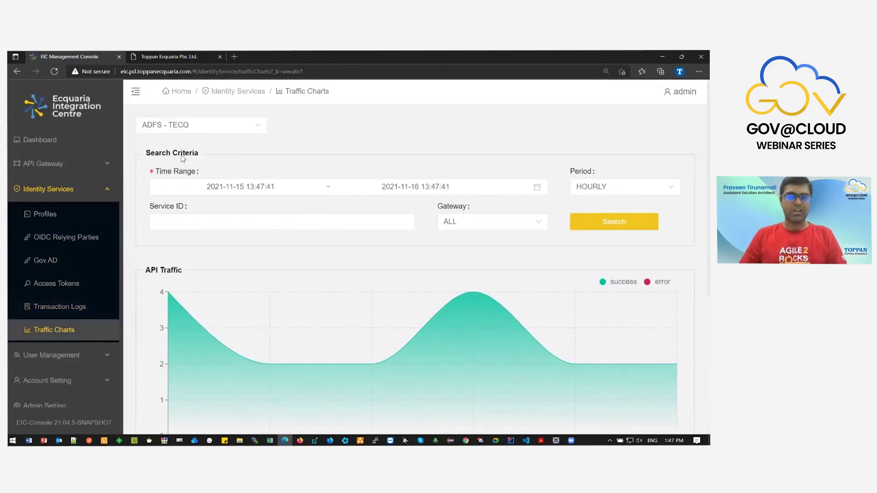
pyautogui.click(136, 91)
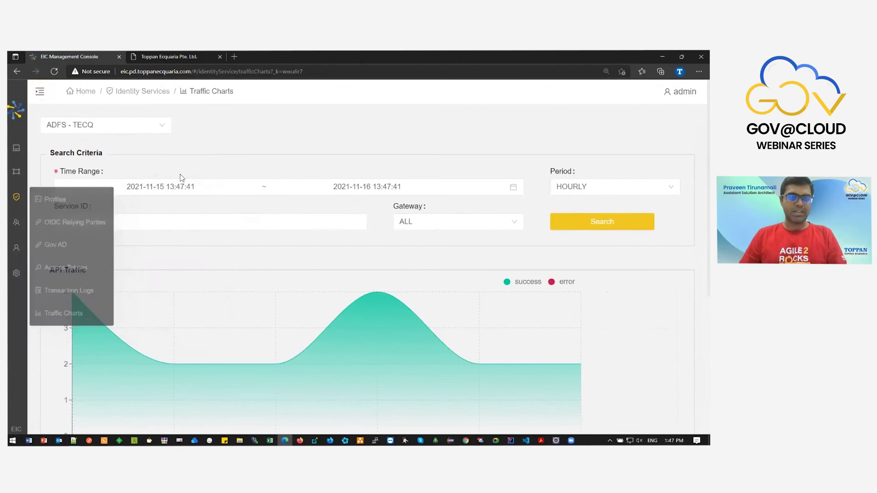
pyautogui.click(110, 132)
pyautogui.scroll(-4, 294, 196)
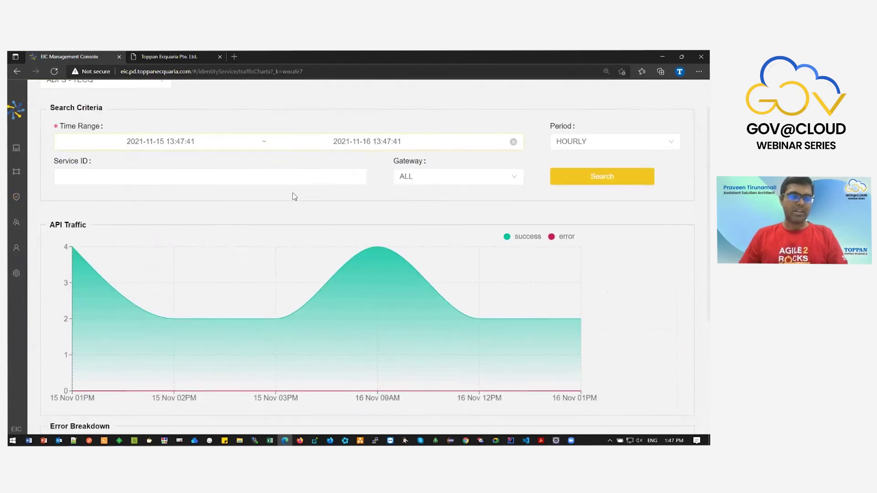
pyautogui.scroll(3, 348, 283)
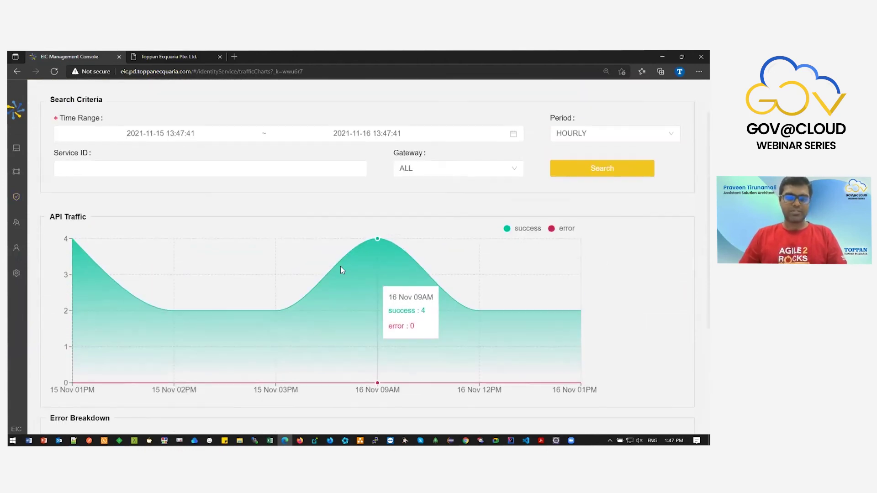
# Search traffic with Time Range This Month and Period DAILY.
pyautogui.click(265, 133)
pyautogui.click(163, 298)
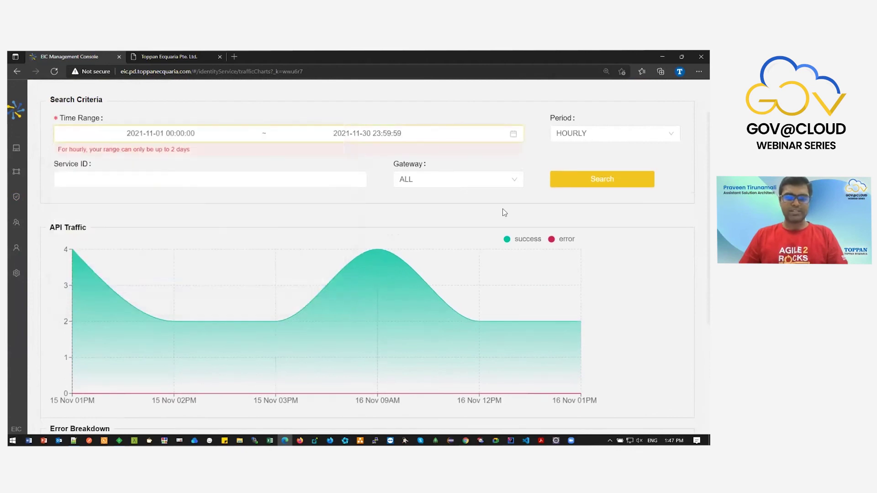
pyautogui.click(566, 185)
pyautogui.click(574, 136)
pyautogui.click(566, 171)
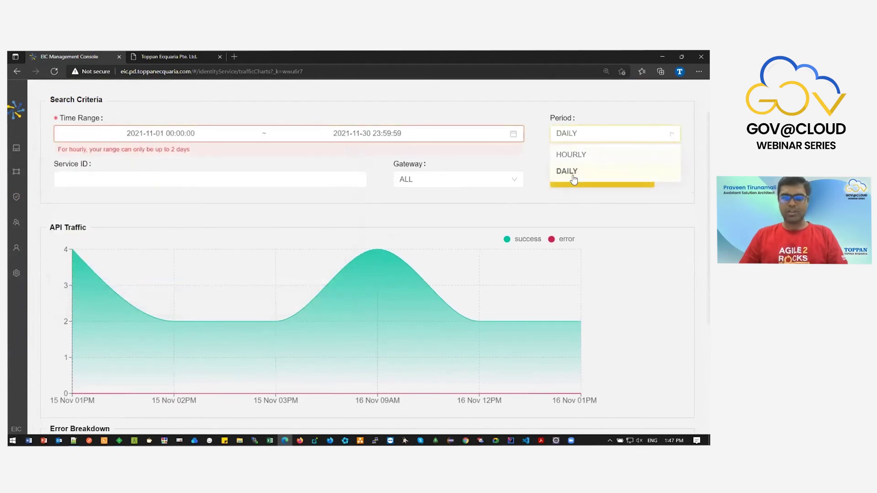
pyautogui.click(602, 185)
# Review the API Traffic and Error Breakdown charts: 400×2, 401×2, 500×3.
pyautogui.scroll(-4, 536, 246)
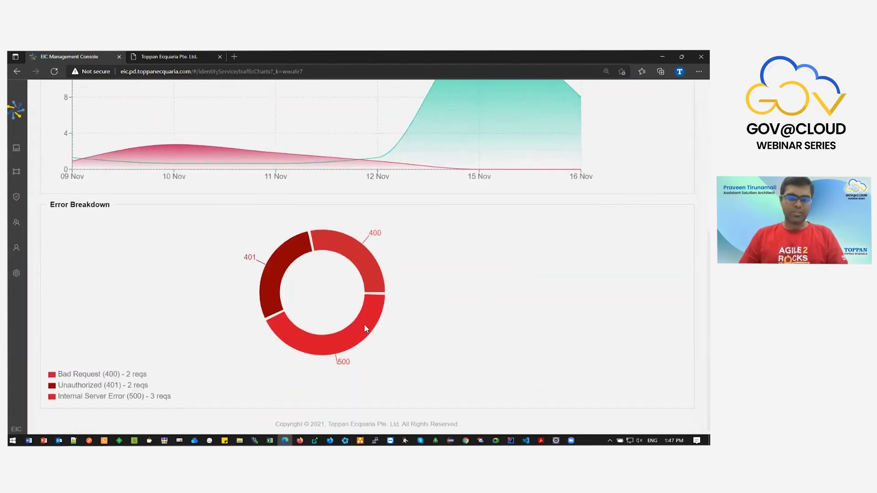
pyautogui.scroll(6, 357, 304)
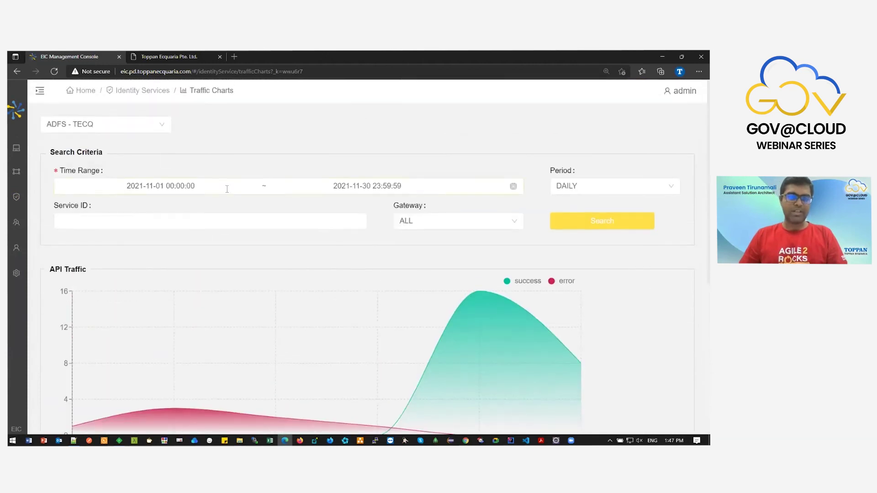
pyautogui.scroll(-5, 330, 303)
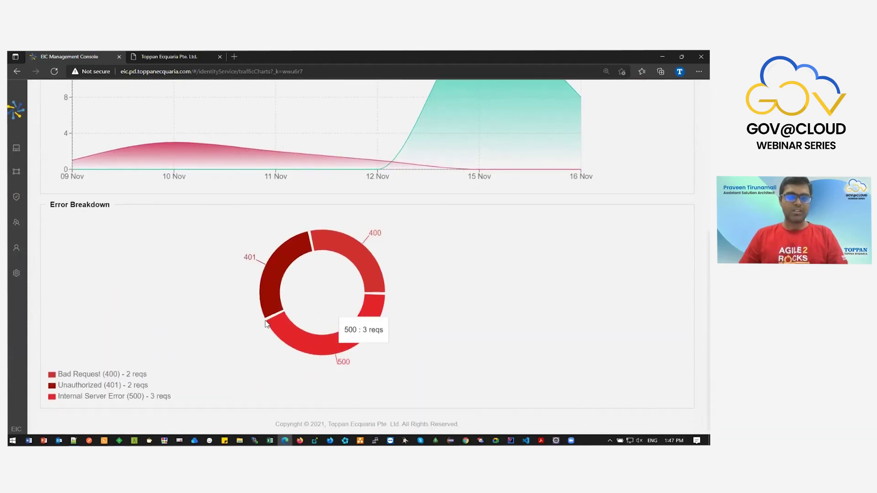
pyautogui.moveTo(288, 329)
pyautogui.scroll(5, 315, 327)
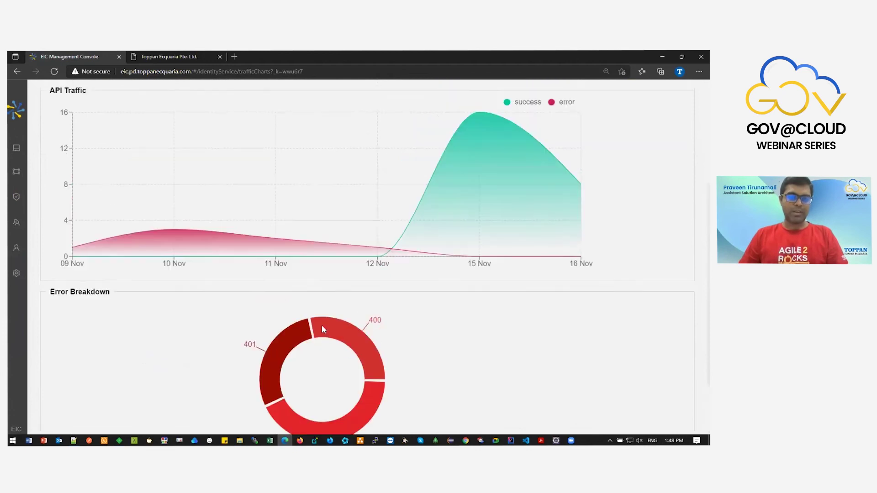
pyautogui.scroll(-5, 395, 265)
pyautogui.doubleClick(132, 375)
pyautogui.scroll(5, 194, 394)
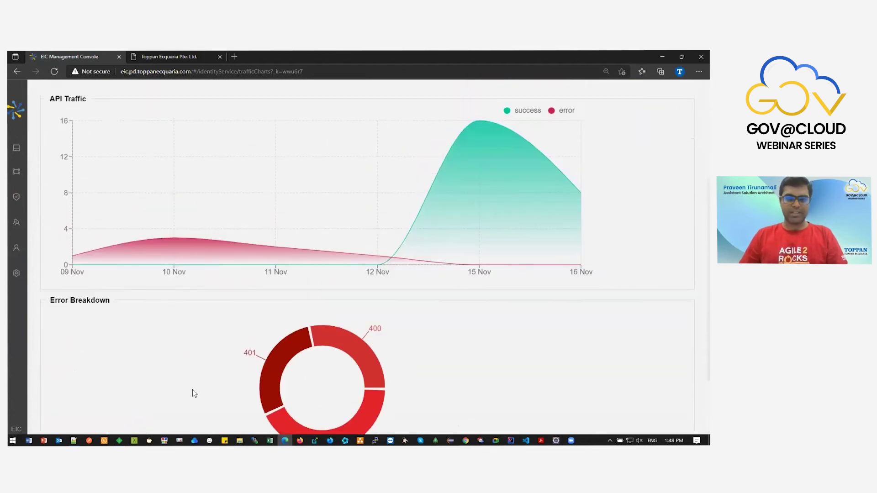
pyautogui.moveTo(206, 363)
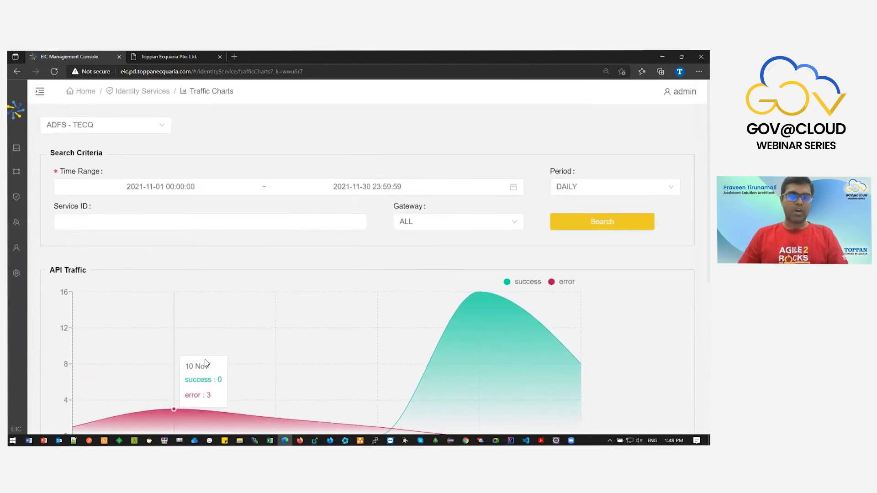